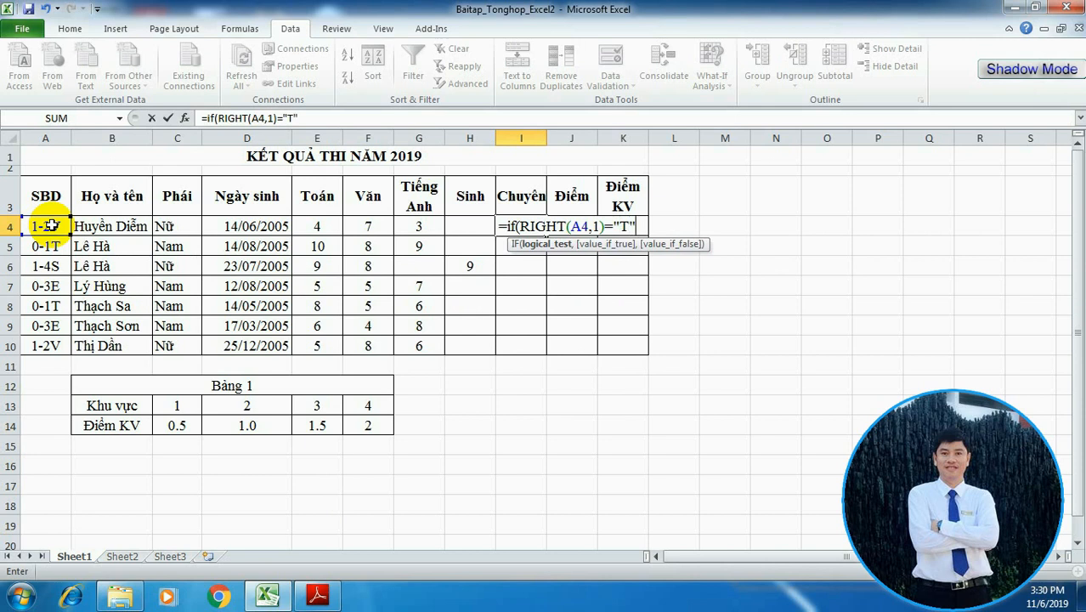
Check the Chuyên rule in De1.pdf in Adobe Reader, and add "Toán" as the true result of the IF formula in I4
left_click(327, 598)
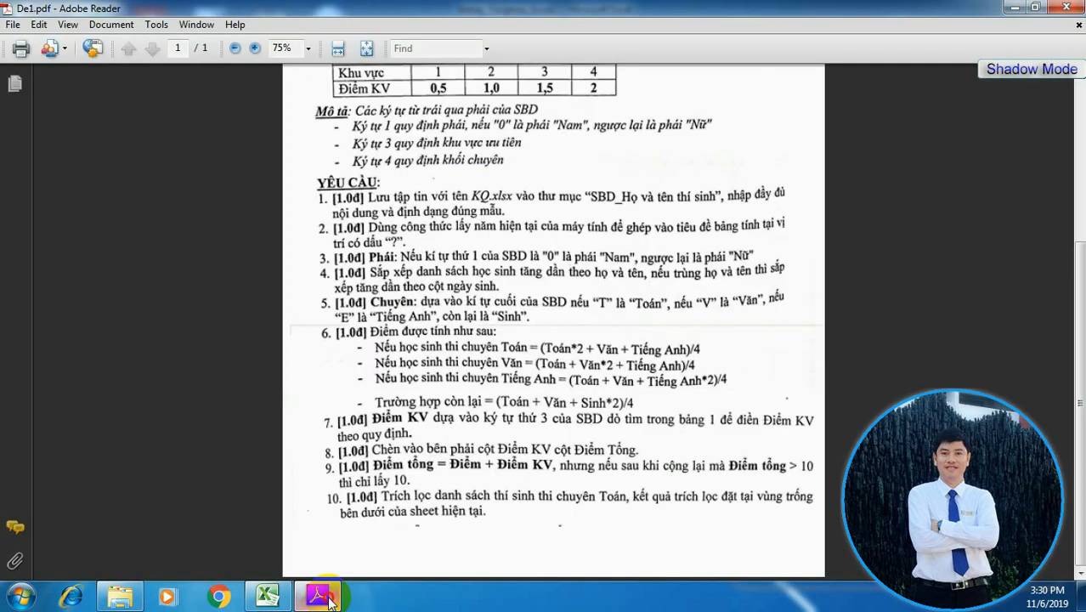
left_click(328, 598)
type("Toan")
type("\"T\",Toán\"")
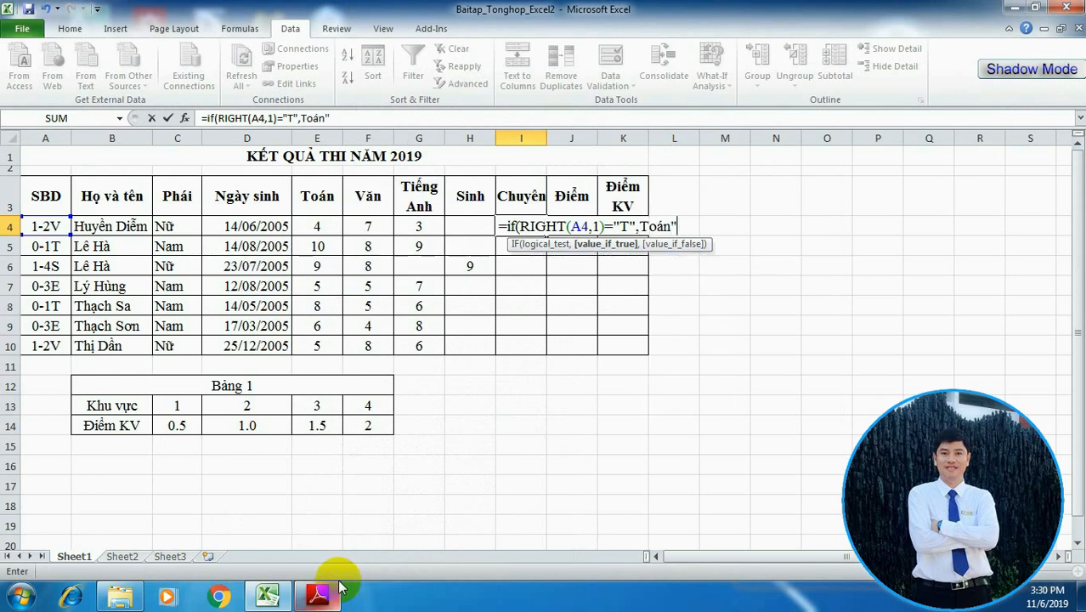
left_click(641, 219)
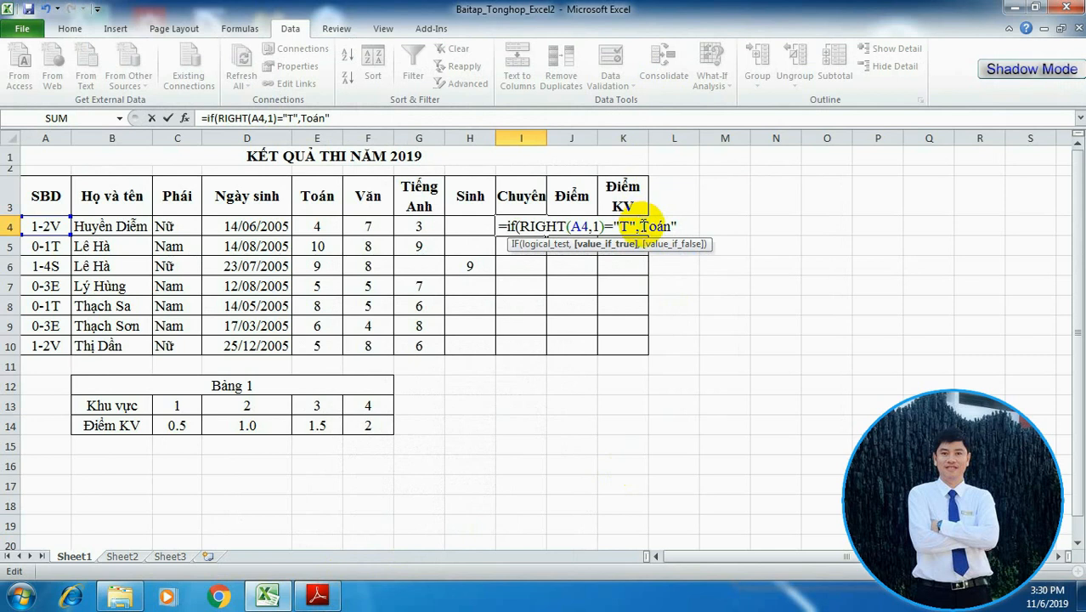
type("\"")
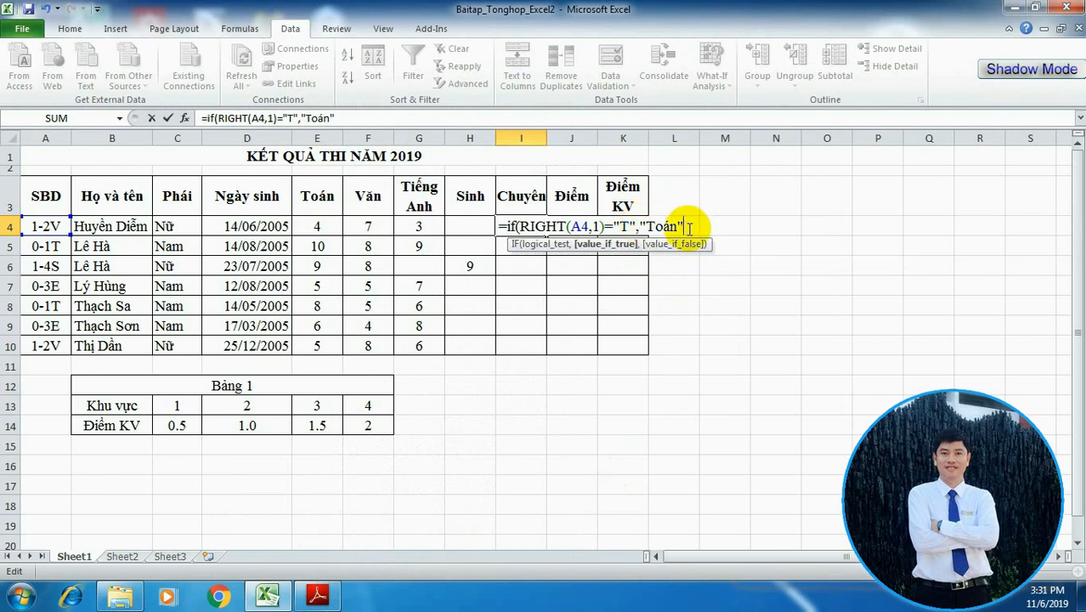
Extend the I4 formula with a nested IF that returns "Văn" when RIGHT(A4,1)="V"
type(",")
type("if")
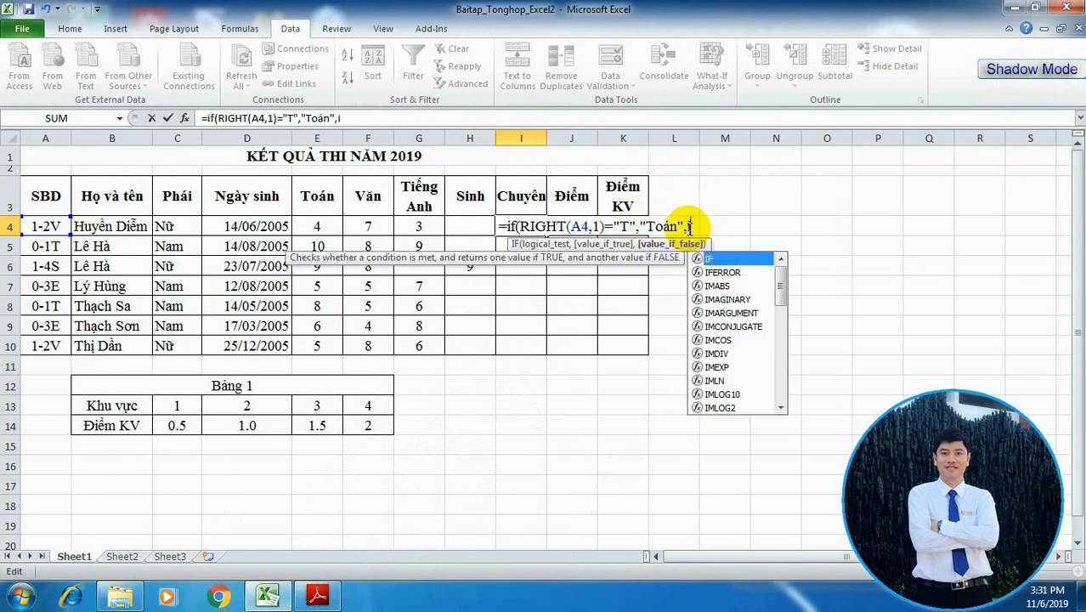
type("(")
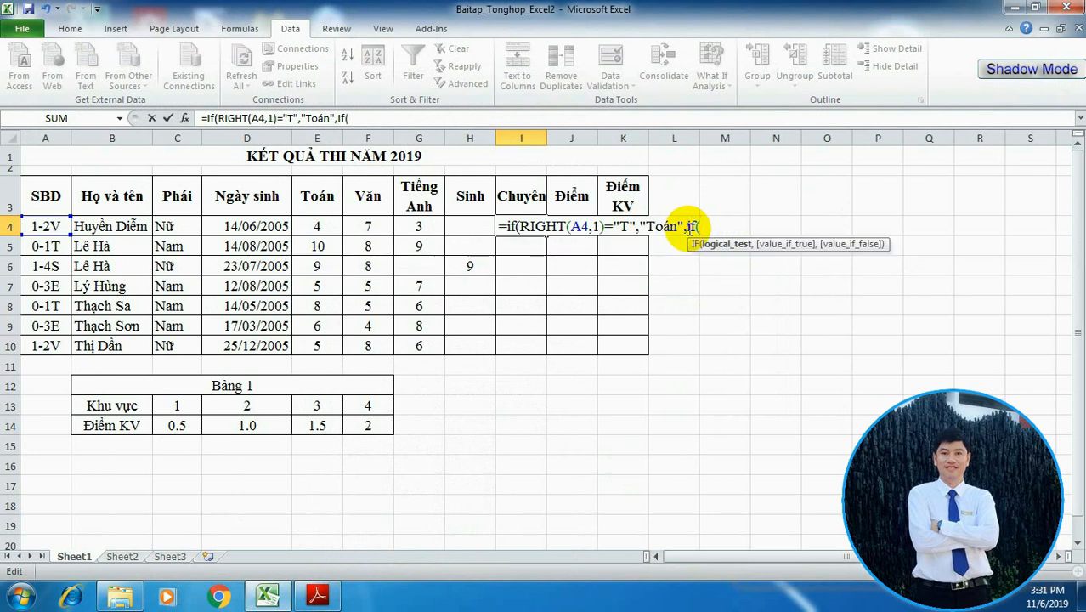
type("ri")
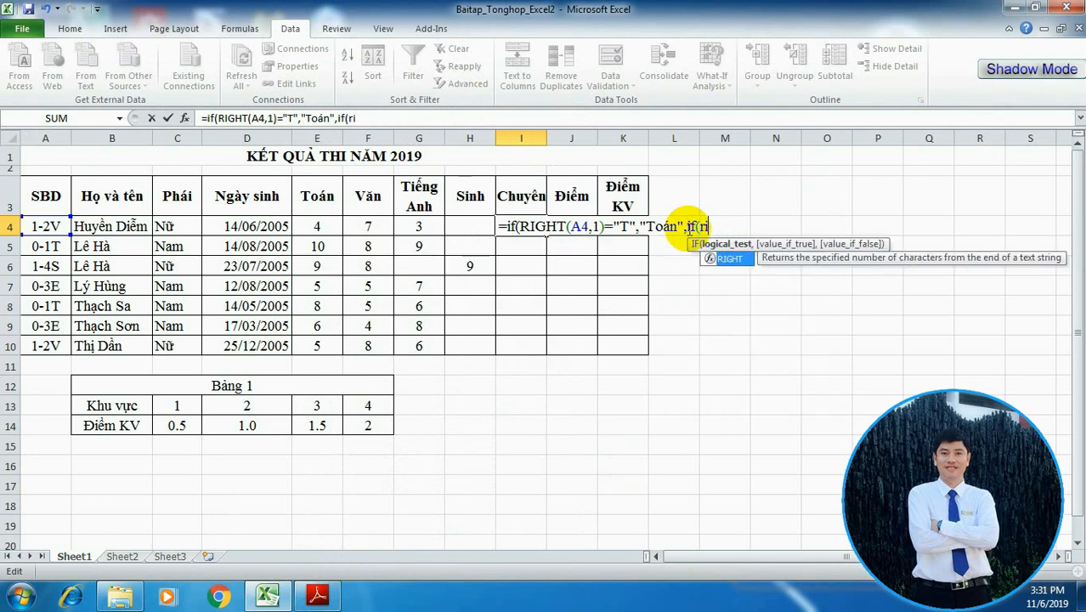
double_click(724, 258)
left_click(36, 227)
type(",1)")
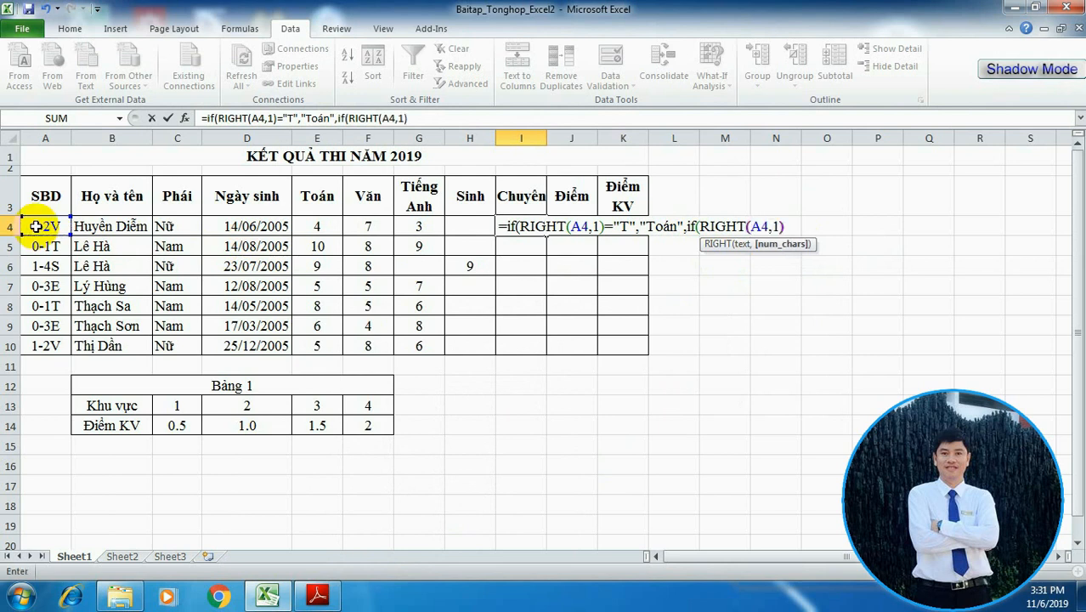
type("=\"V\",\"Văn\",if")
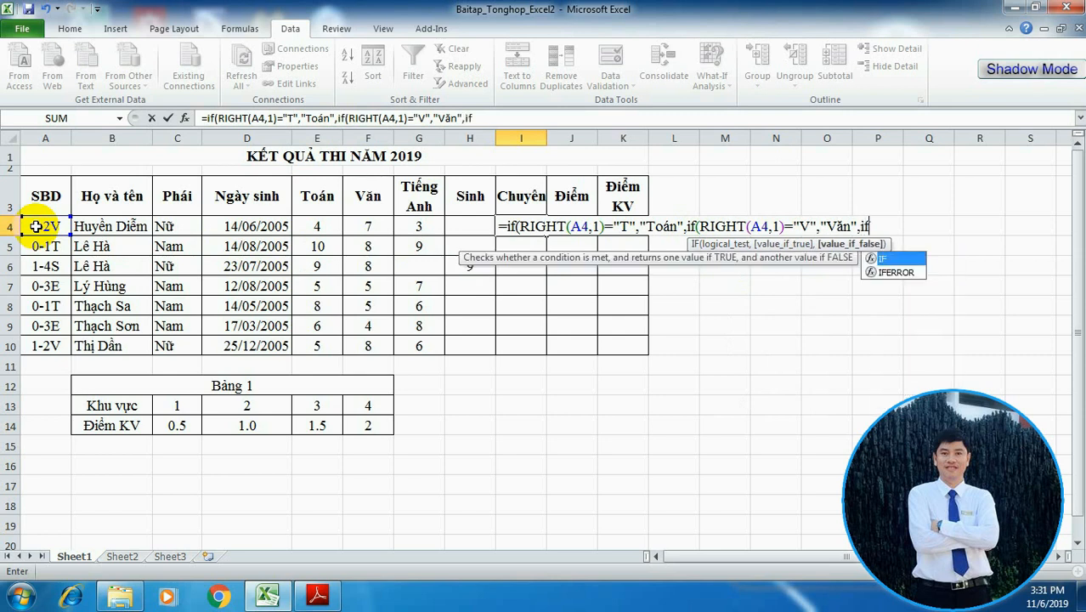
Add a third IF to the I4 formula returning "Tiếng Anh" when RIGHT(A4,1)="E", checking the wording in De1.pdf
type("(")
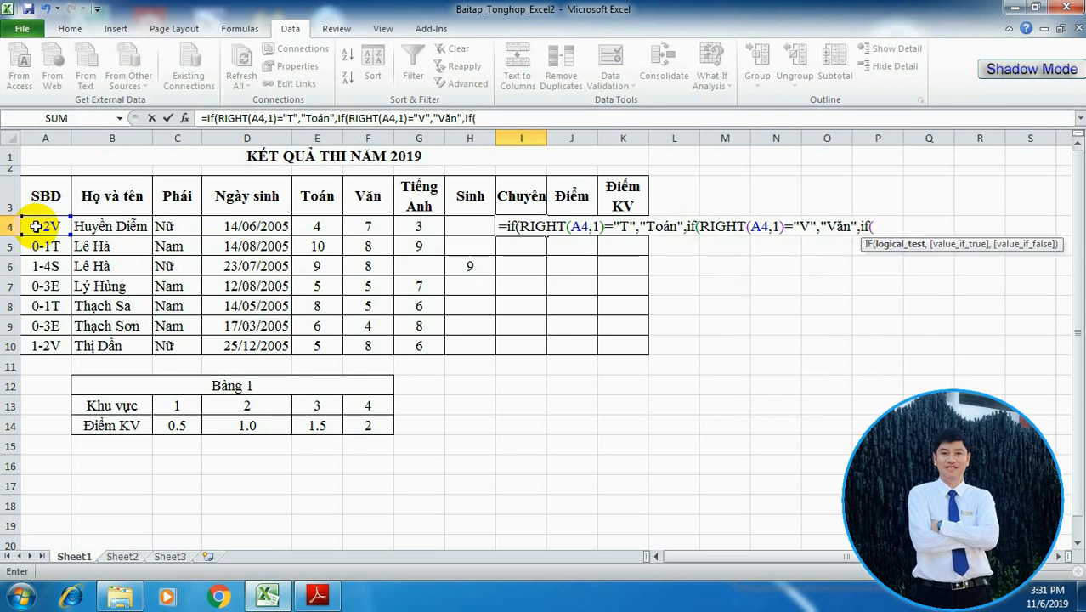
type("ri")
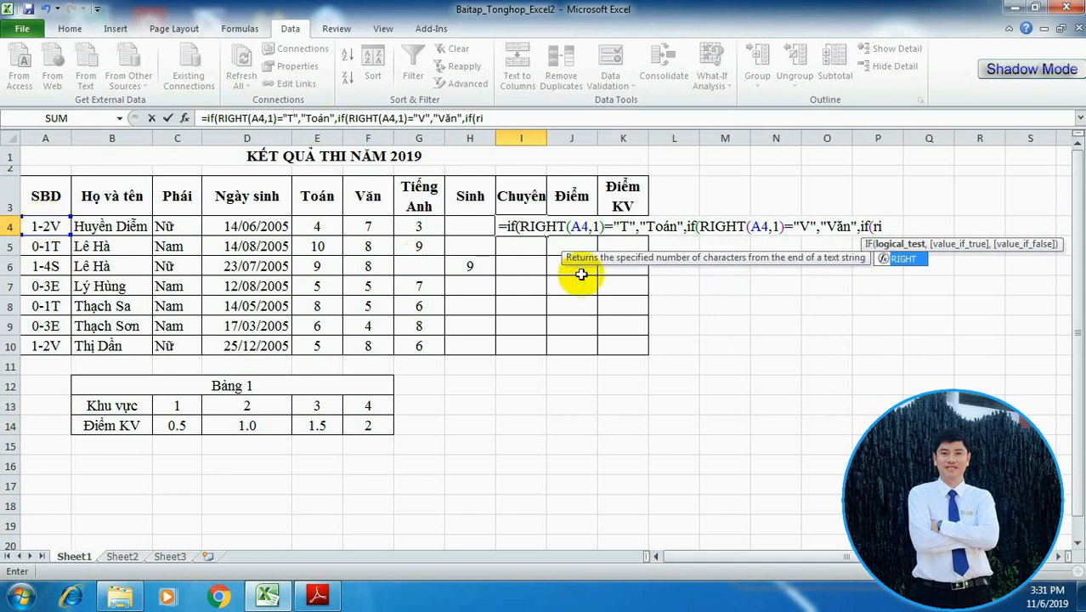
double_click(908, 266)
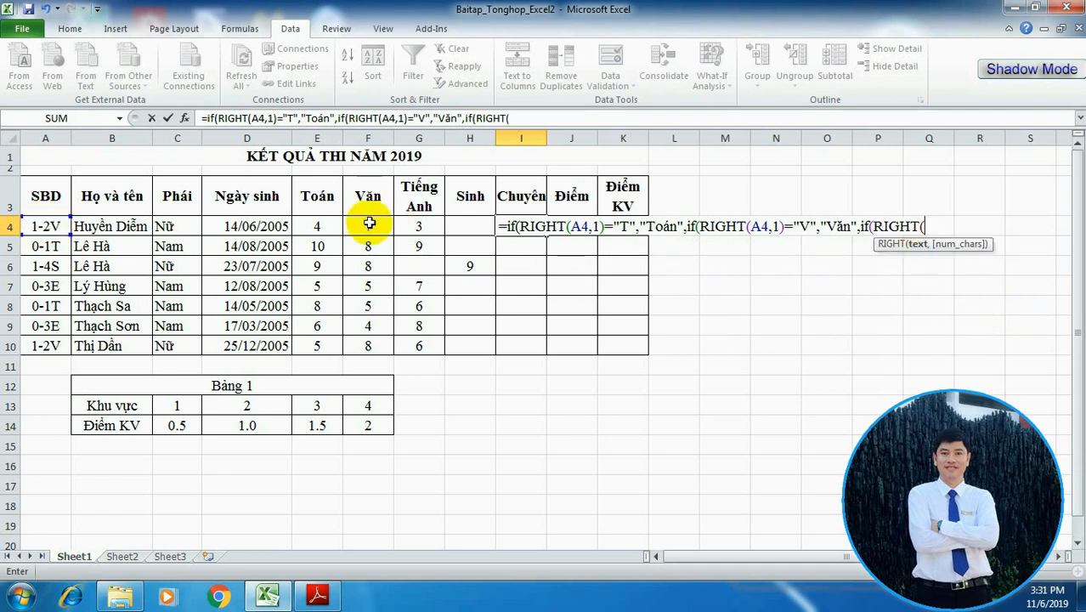
left_click(48, 226)
type(",")
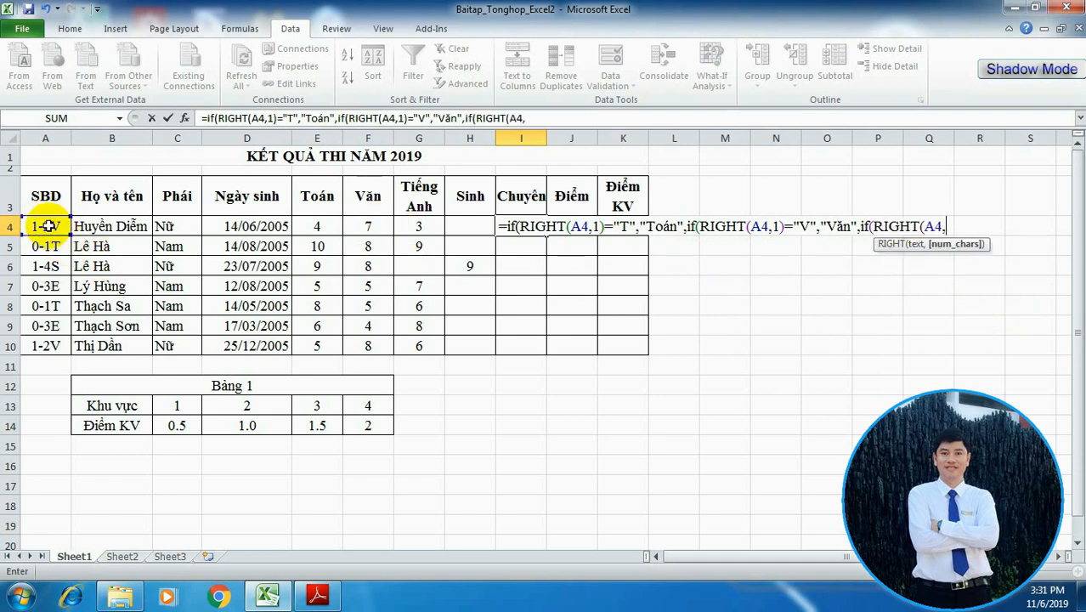
type("1)=\"E\",\"")
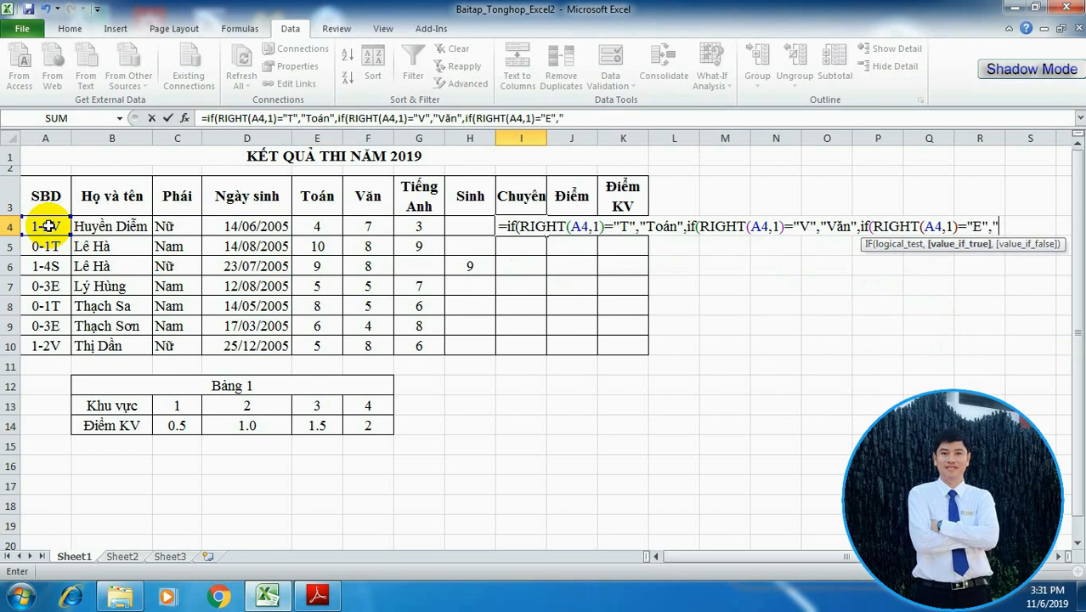
left_click(316, 596)
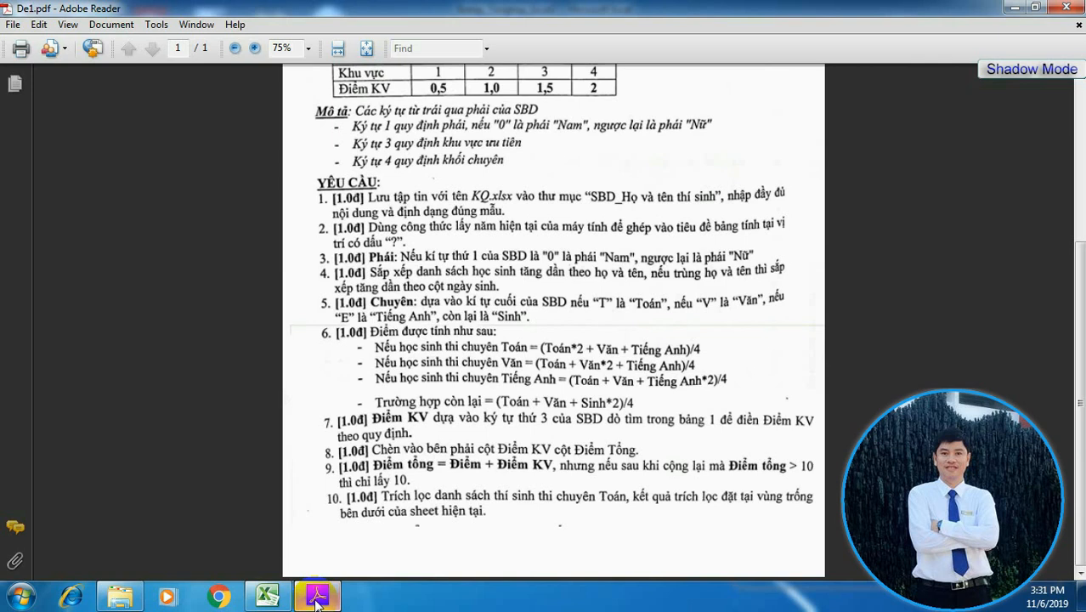
left_click(317, 597)
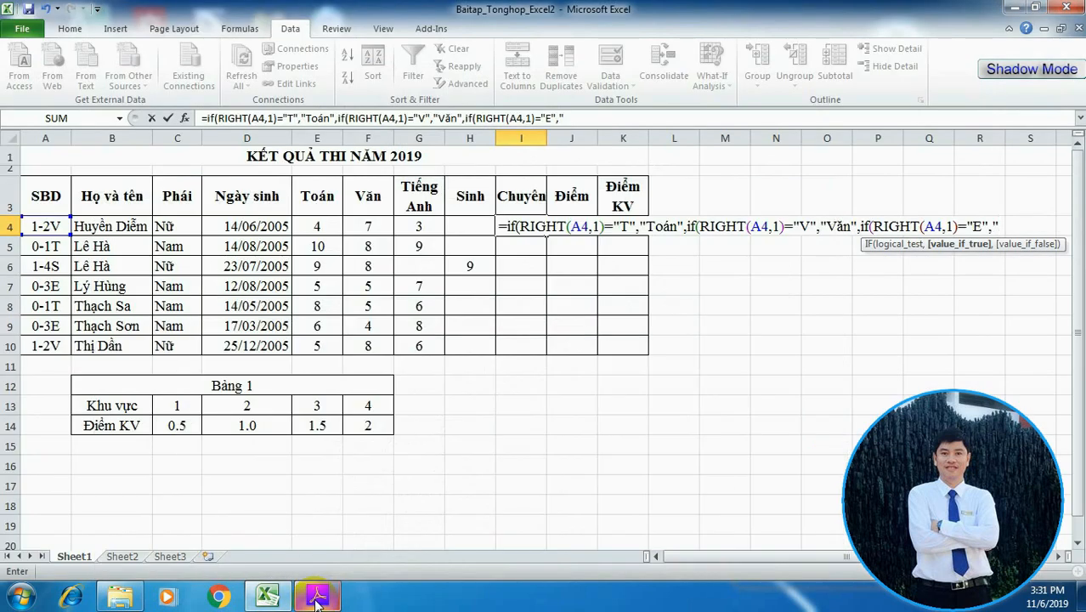
type("Tiếng Anh\"")
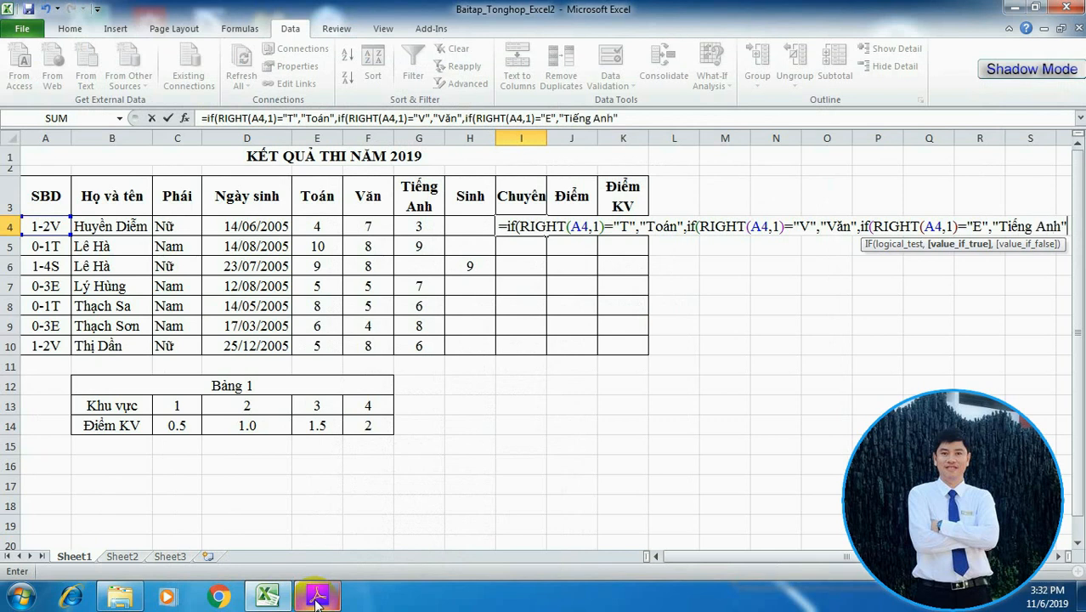
Finish the I4 formula with "Sinh" as the remaining result, close all three IFs and enter it
type(",\"")
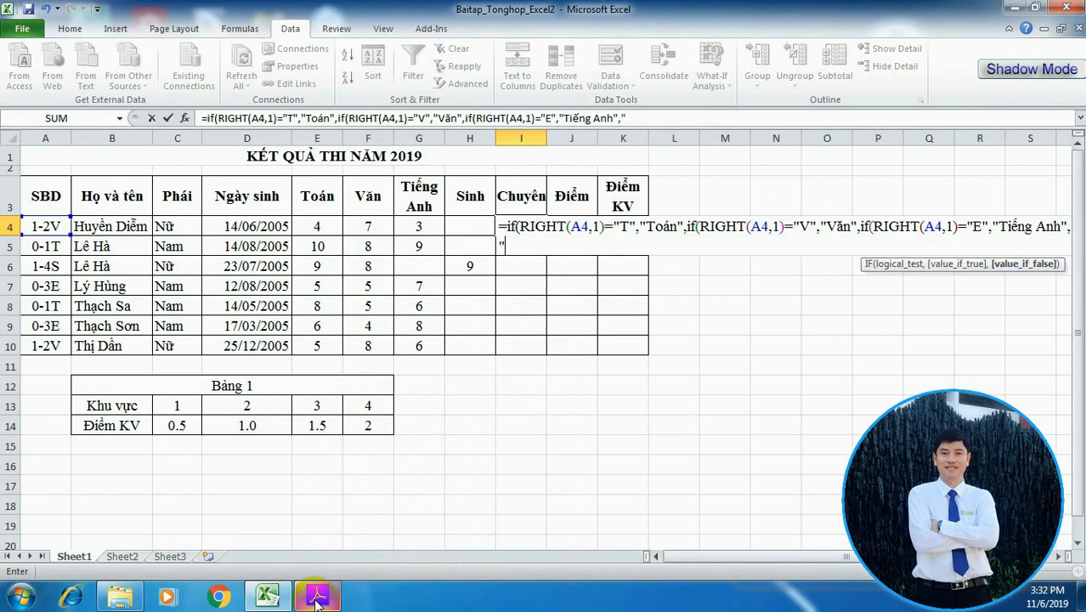
type("Sinh\")")
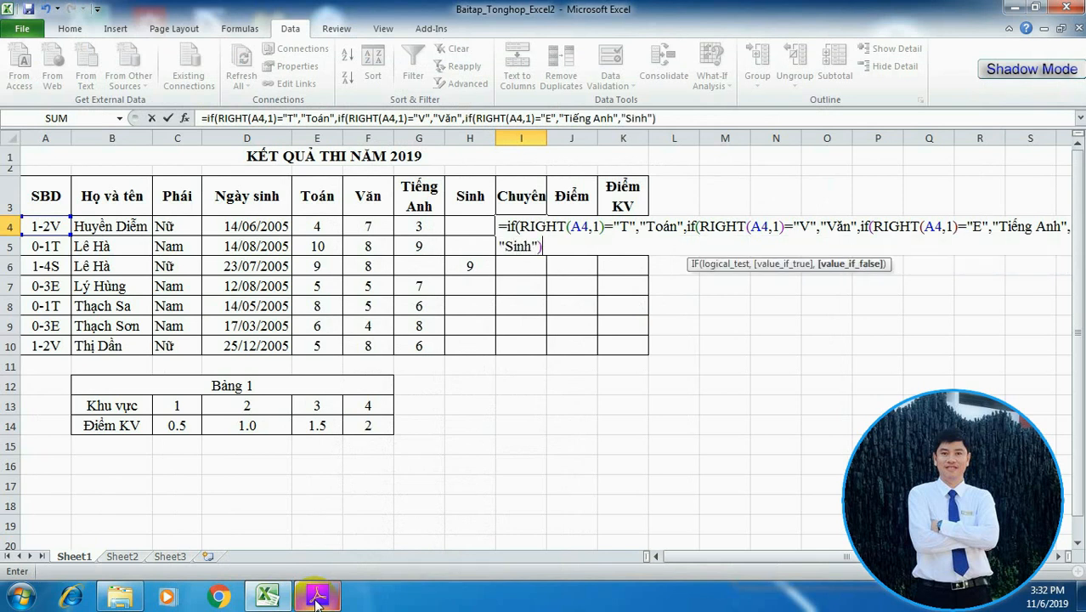
type("))")
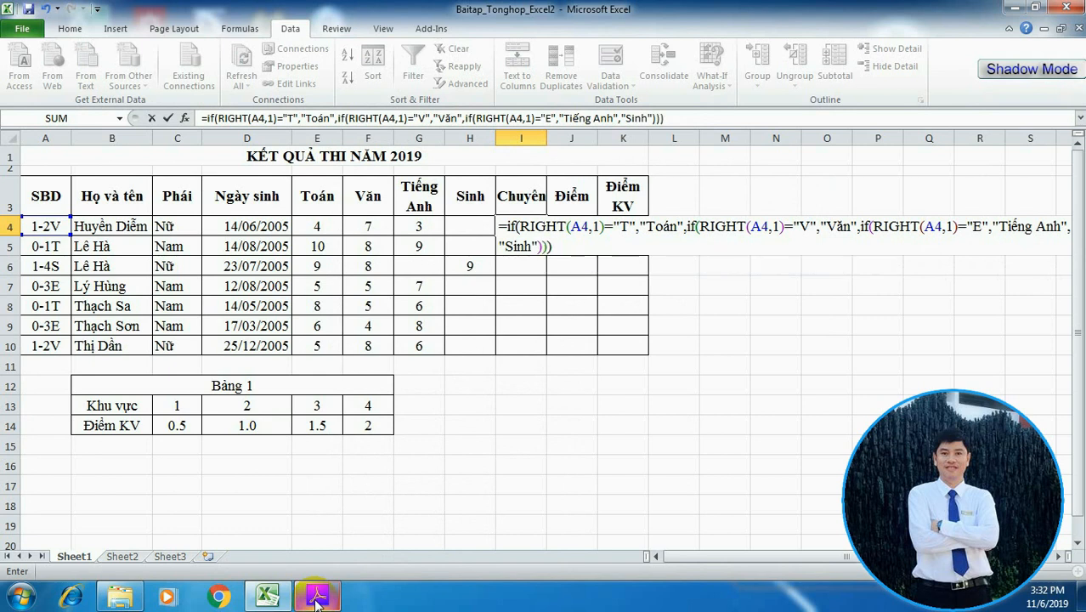
key("Return")
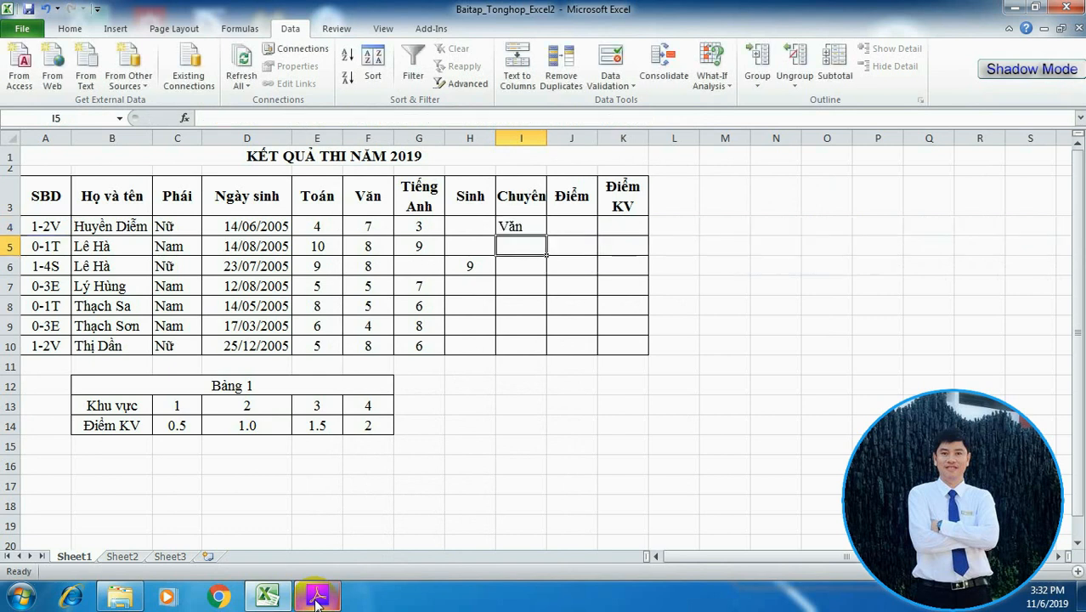
Fill the Chuyên formula from I4 down to I10 and autofit the width of column I
left_click(520, 225)
left_click_drag(548, 235, 551, 346)
double_click(547, 137)
left_click(552, 283)
left_click(553, 342)
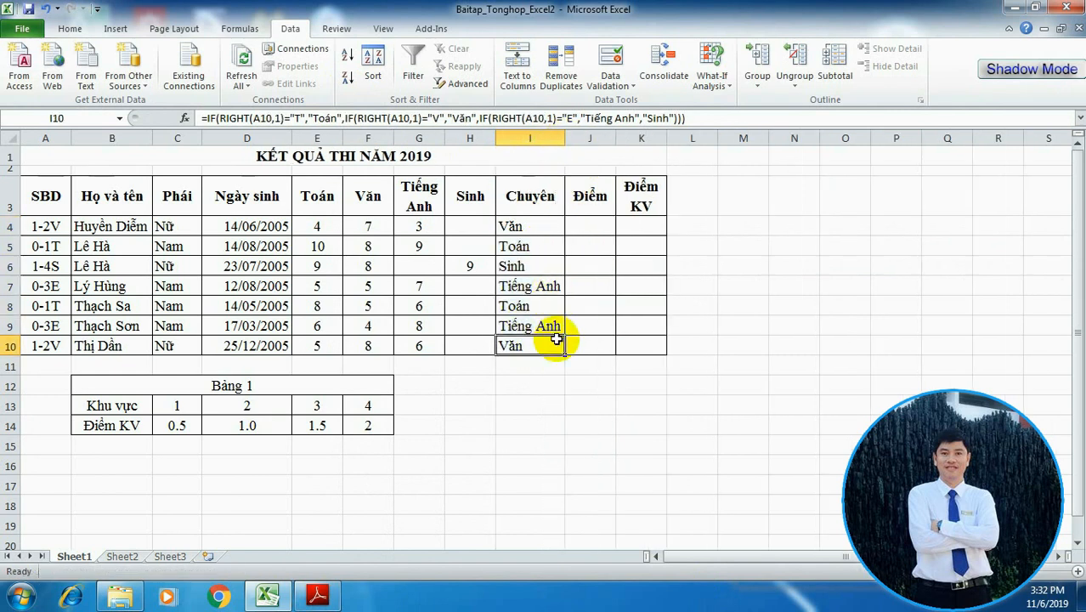
Consult the Điểm calculation rules in De1.pdf in Adobe Reader, and slightly widen column J in the Excel sheet
left_click(319, 596)
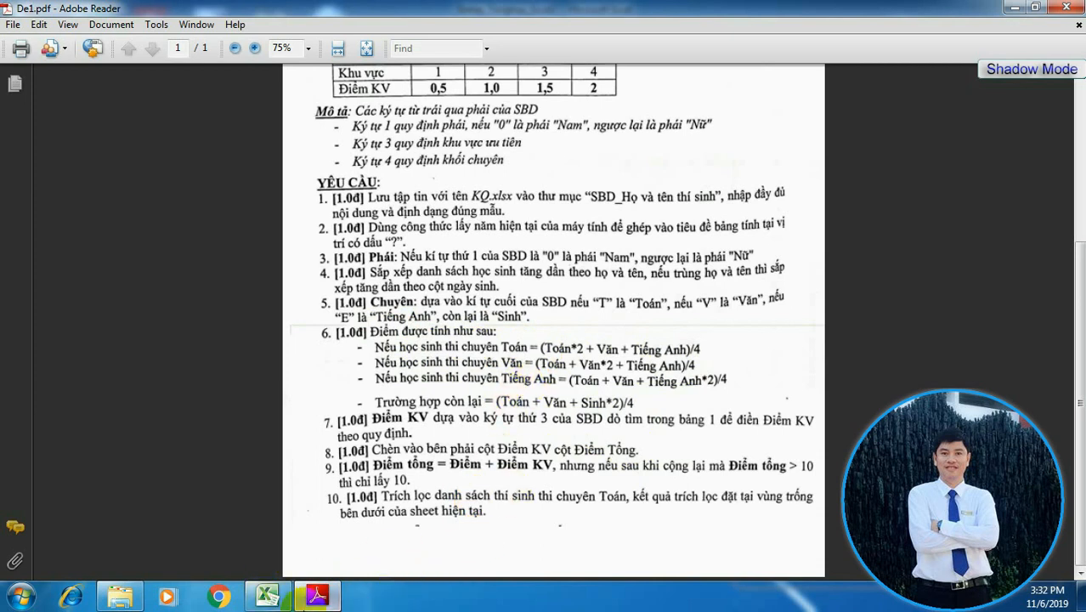
left_click(275, 600)
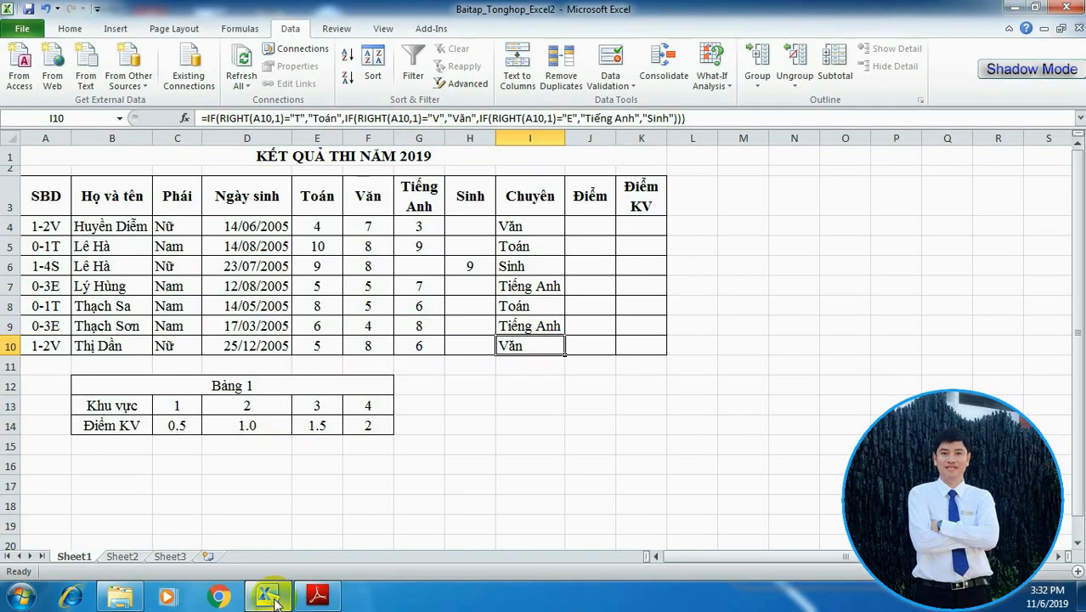
left_click(596, 223)
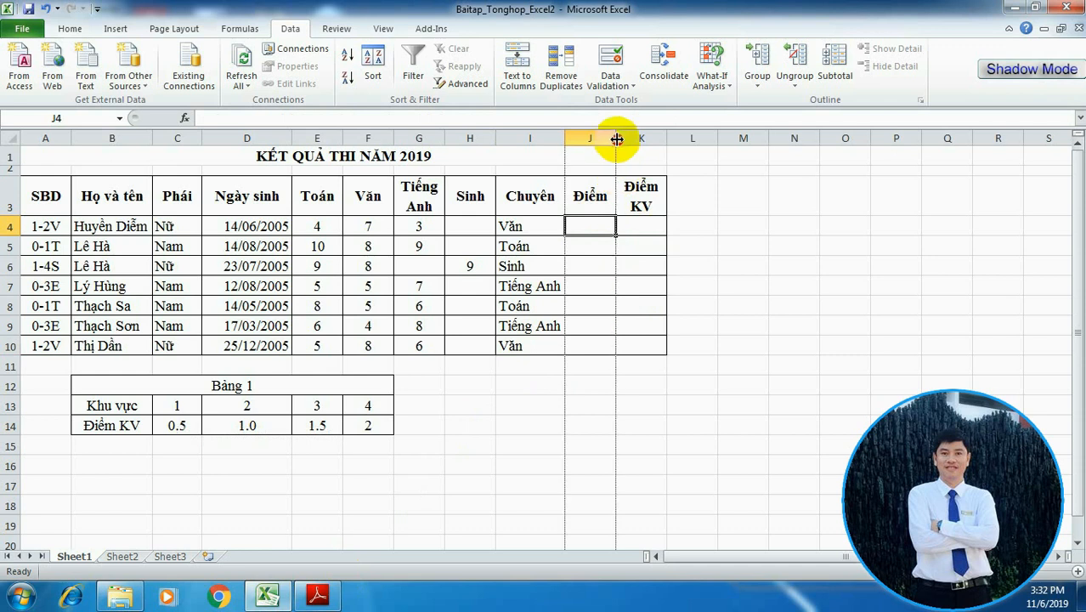
left_click_drag(615, 137, 626, 138)
Begin an IF formula in J4 with the logical test I4="Toán"
type("=")
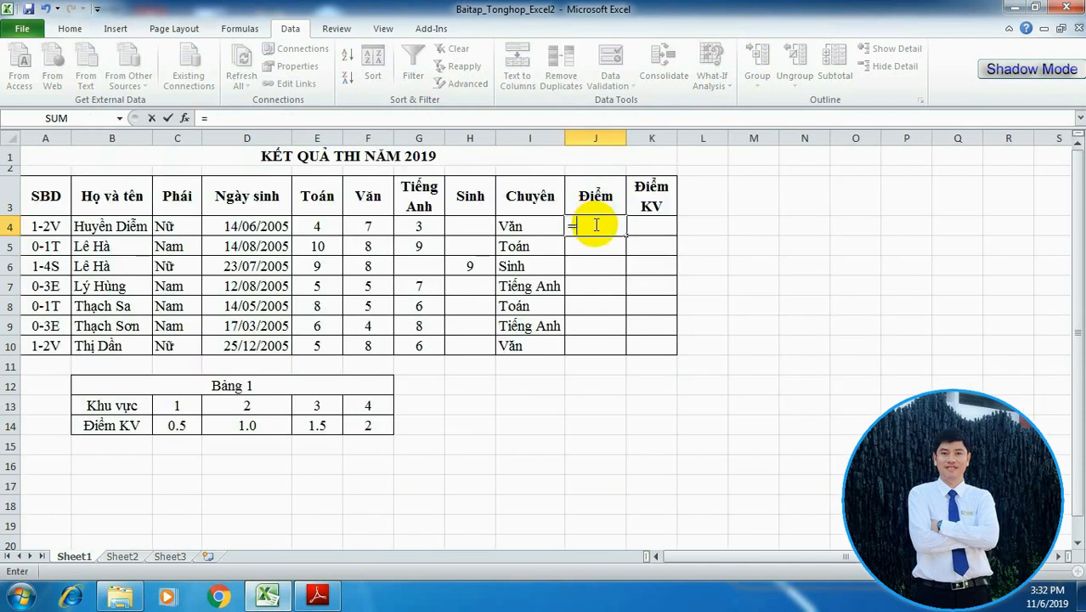
type("IF")
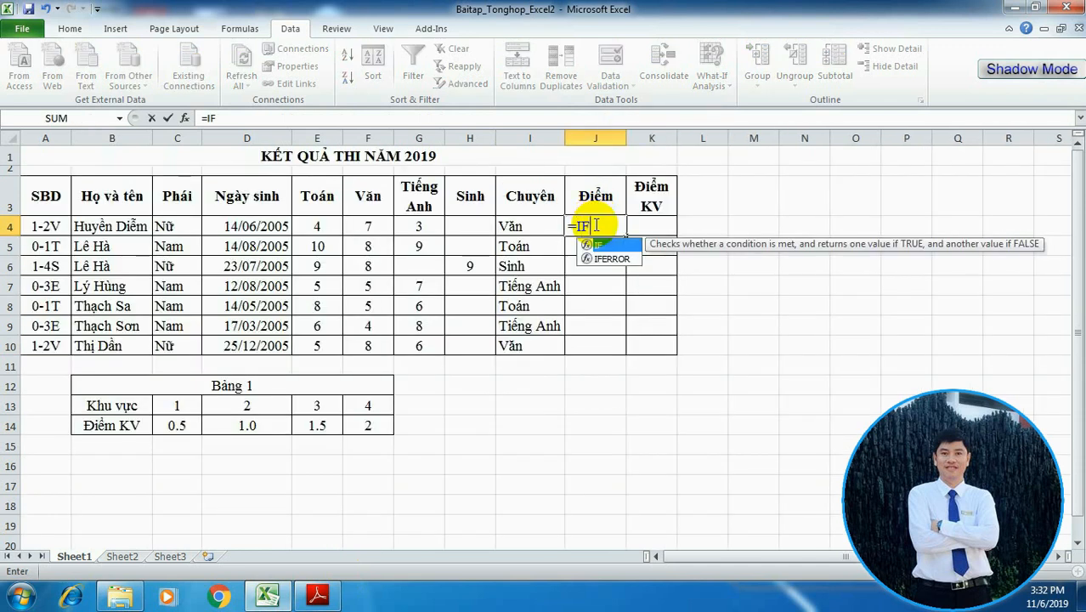
type("(")
left_click(533, 227)
type("=")
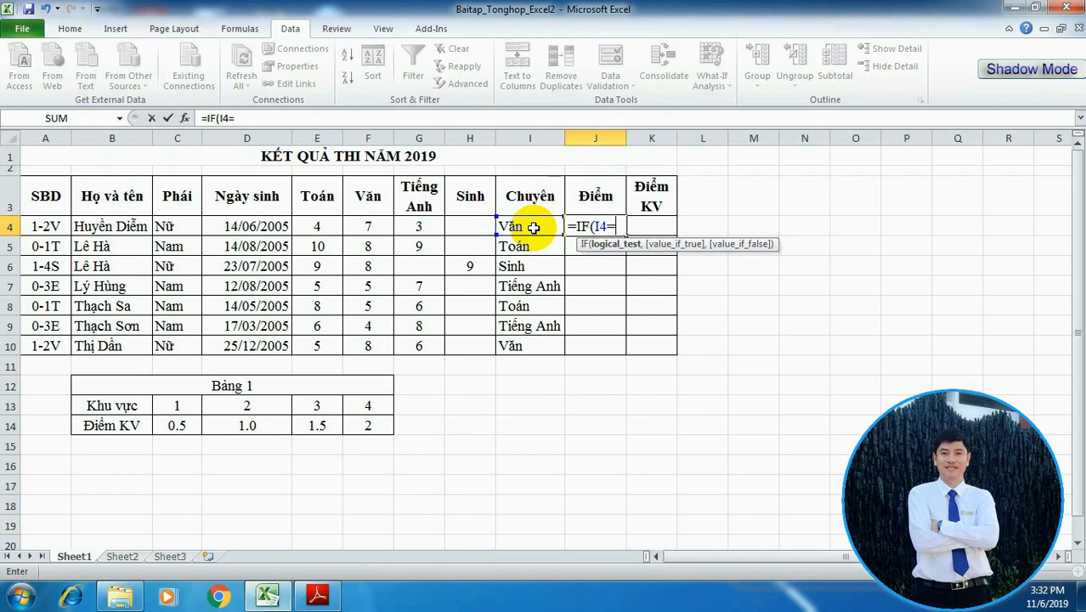
type("\"")
type("Toaans")
key("BackSpace")
key("BackSpace")
key("BackSpace")
key("BackSpace")
key("BackSpace")
type("oan")
type("\"")
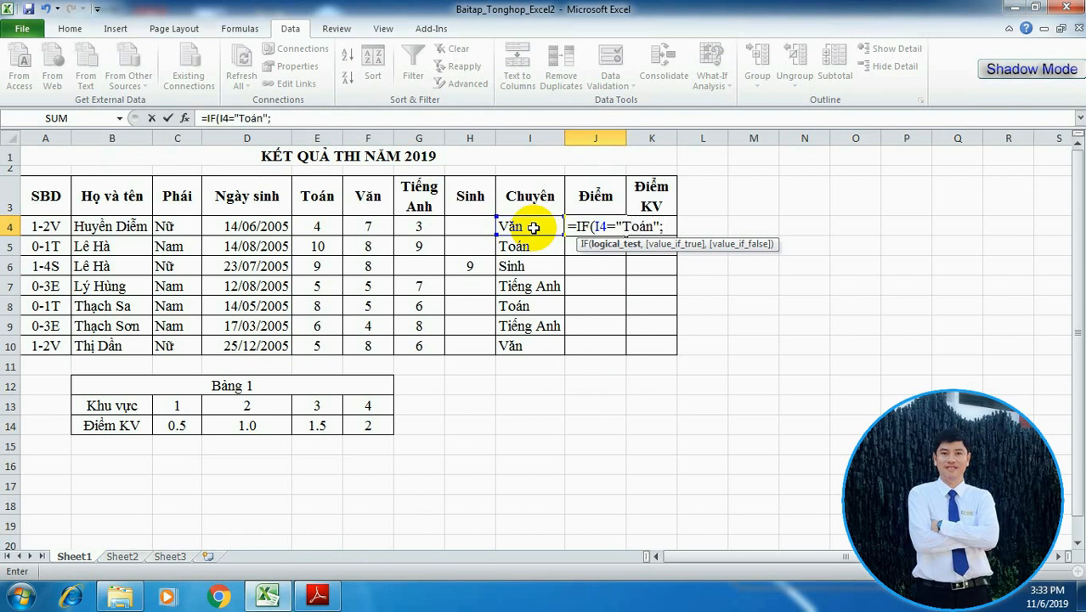
type(",")
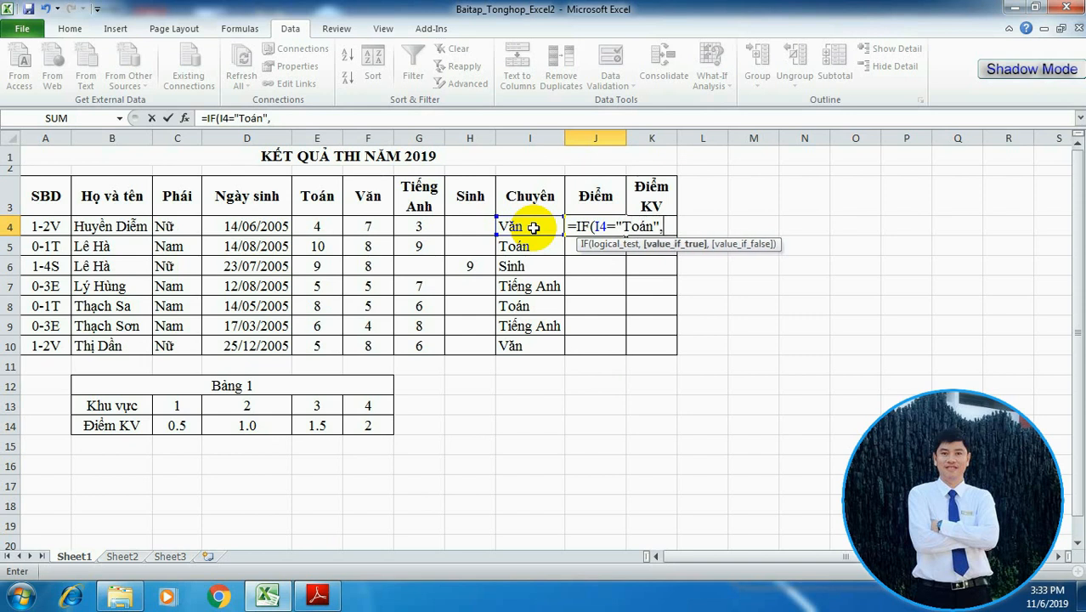
Add (E4*2+F4+G4)/4 as the true result of the IF formula in J4
type("(")
left_click(324, 226)
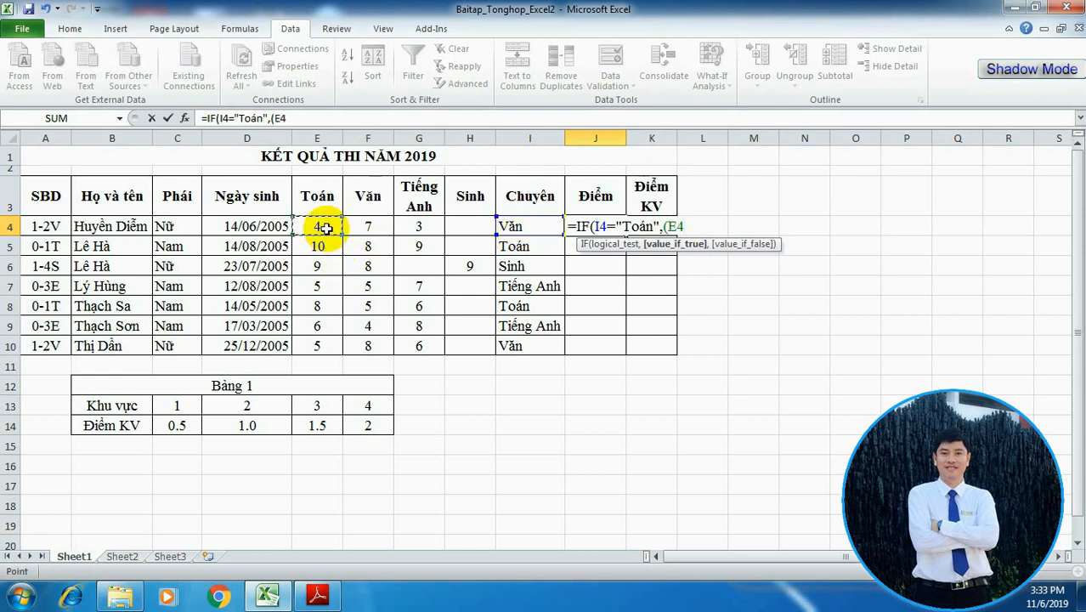
type("*2+")
left_click(369, 228)
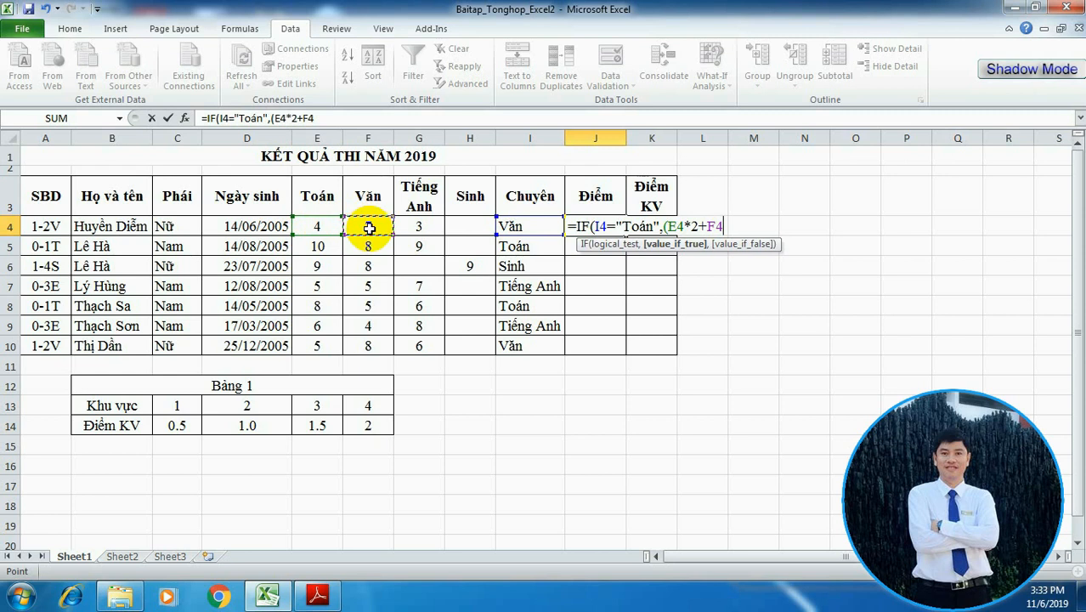
type("+")
left_click(417, 227)
type(")/4,")
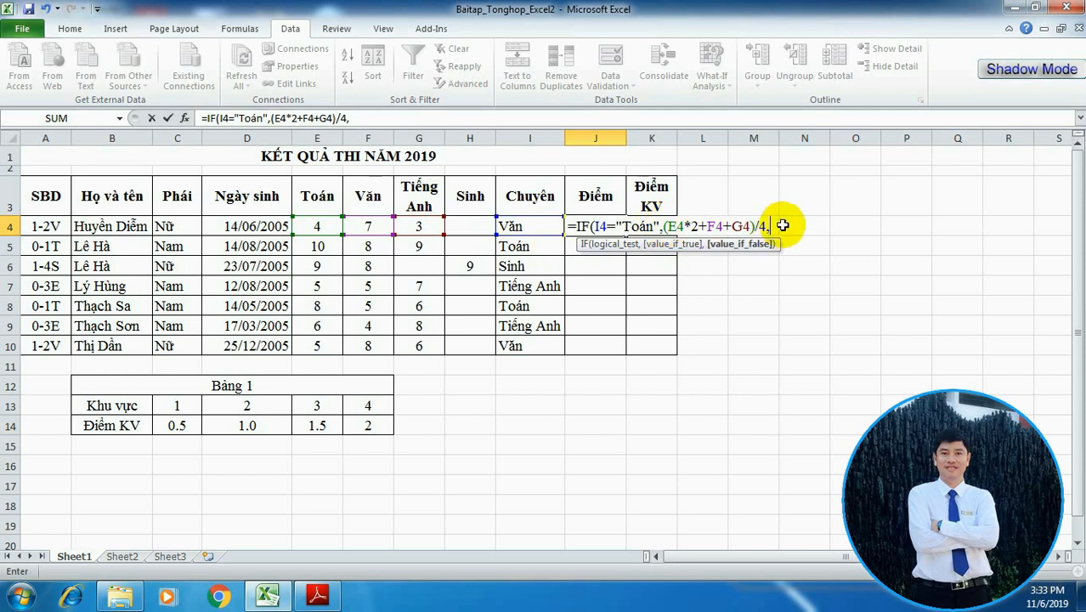
Nest a second IF as the false result in J4, with the logical test I4="Văn"
type("if")
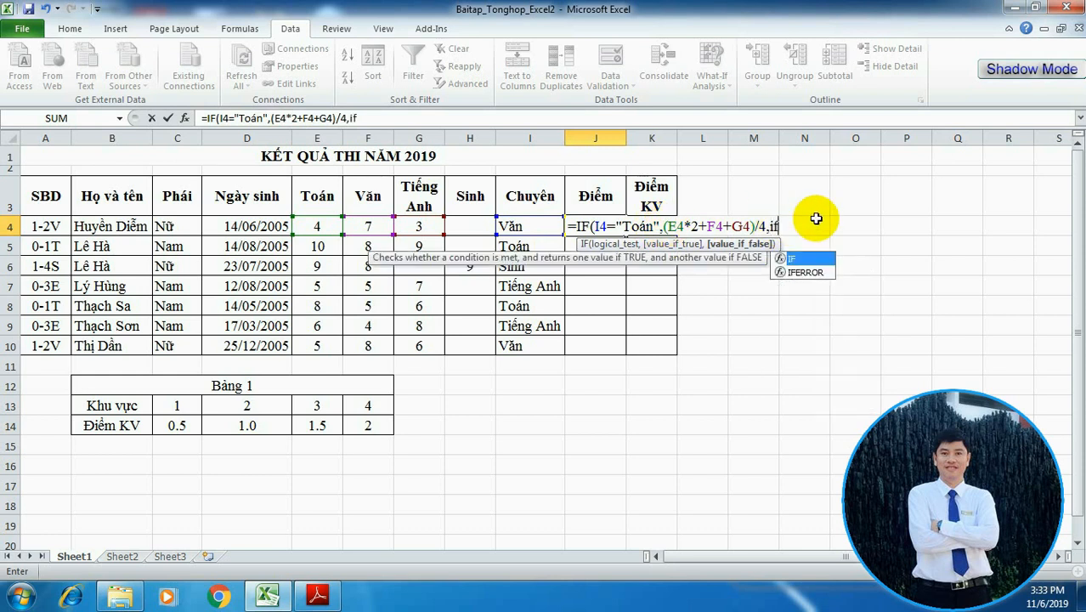
type("(")
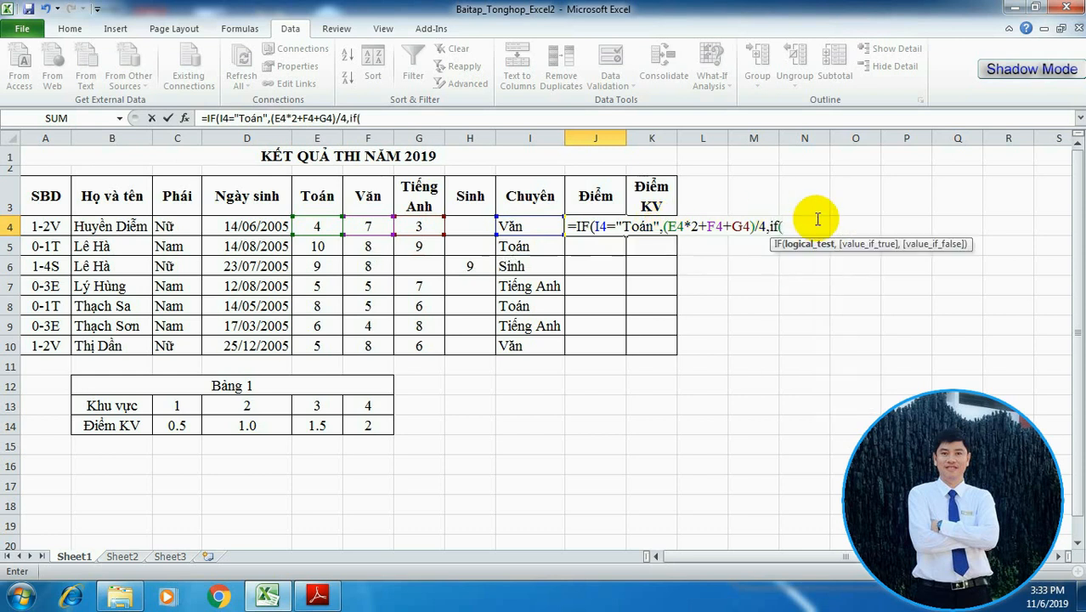
left_click(526, 226)
type("=\"")
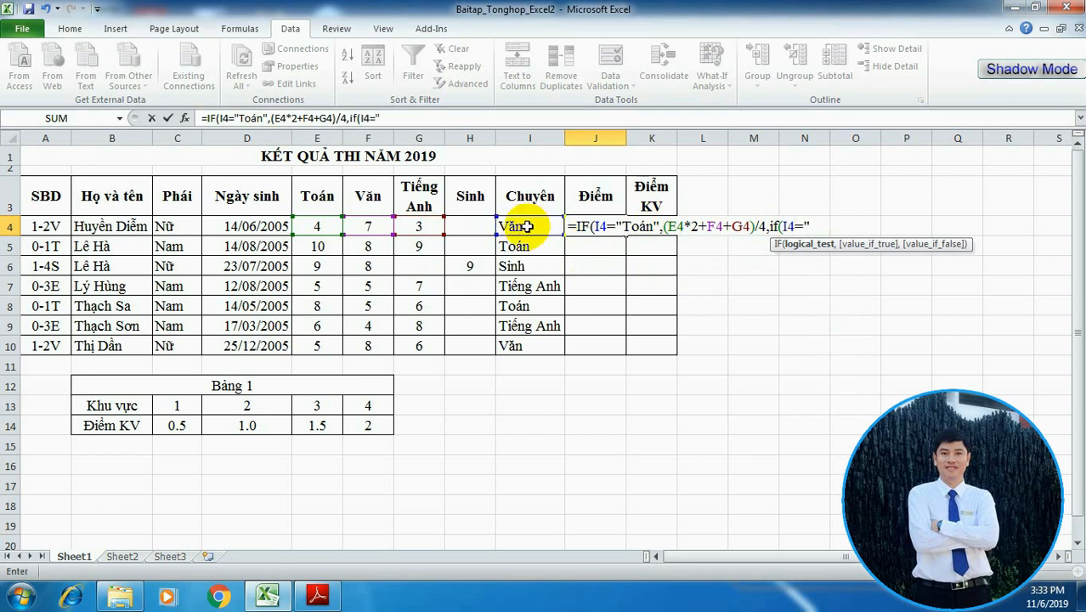
type("Văn\",(")
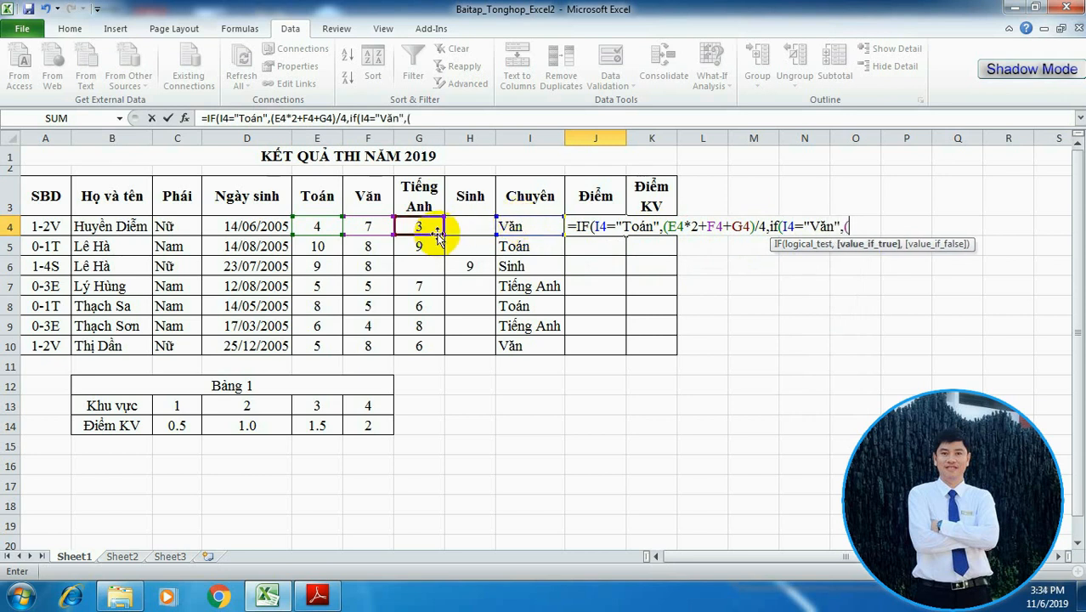
Add (E4+F4*2+G4)/4 as the true result of the "Văn" test in the J4 formula
left_click(327, 226)
type("+")
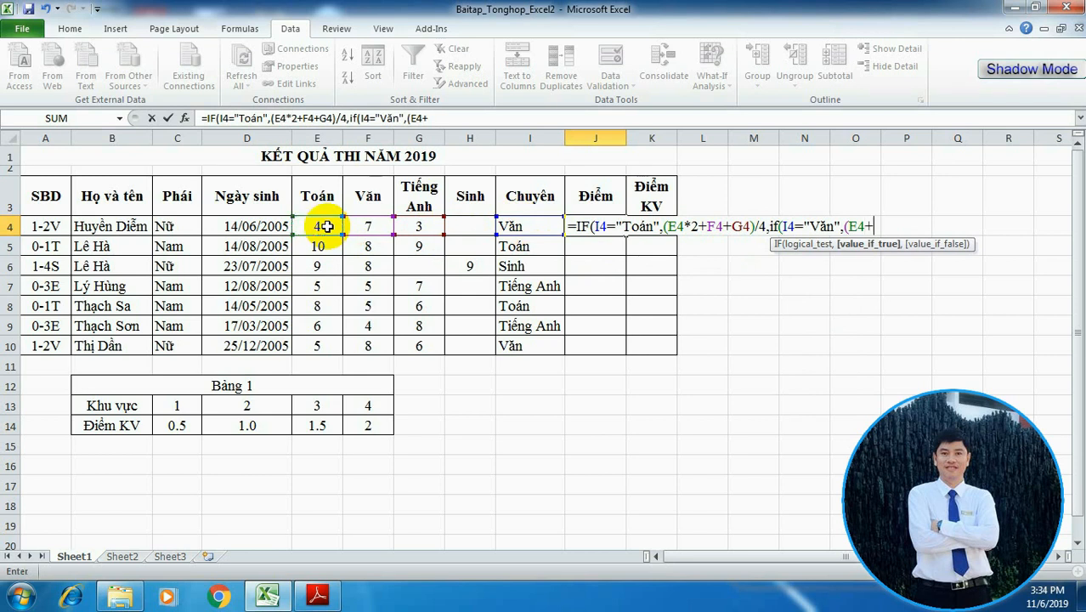
left_click(367, 228)
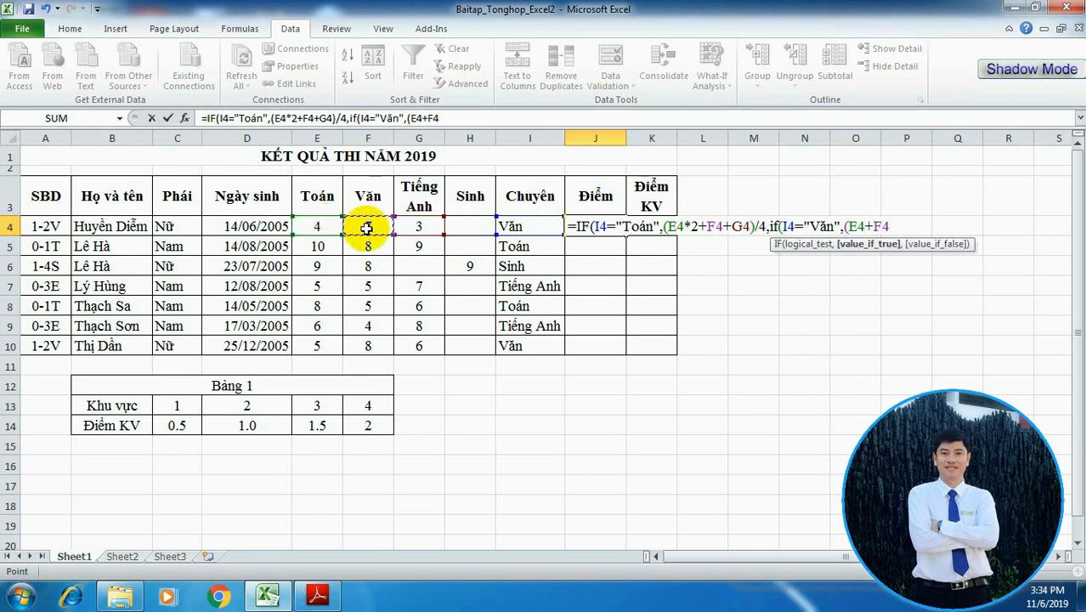
type("*2+")
left_click(422, 228)
type(")")
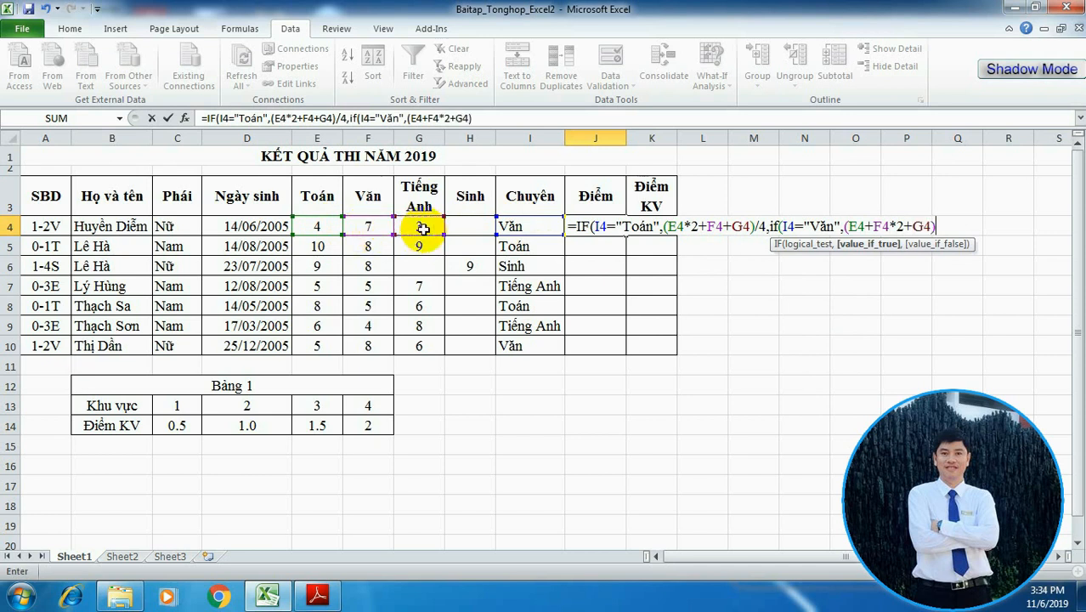
type("/4,")
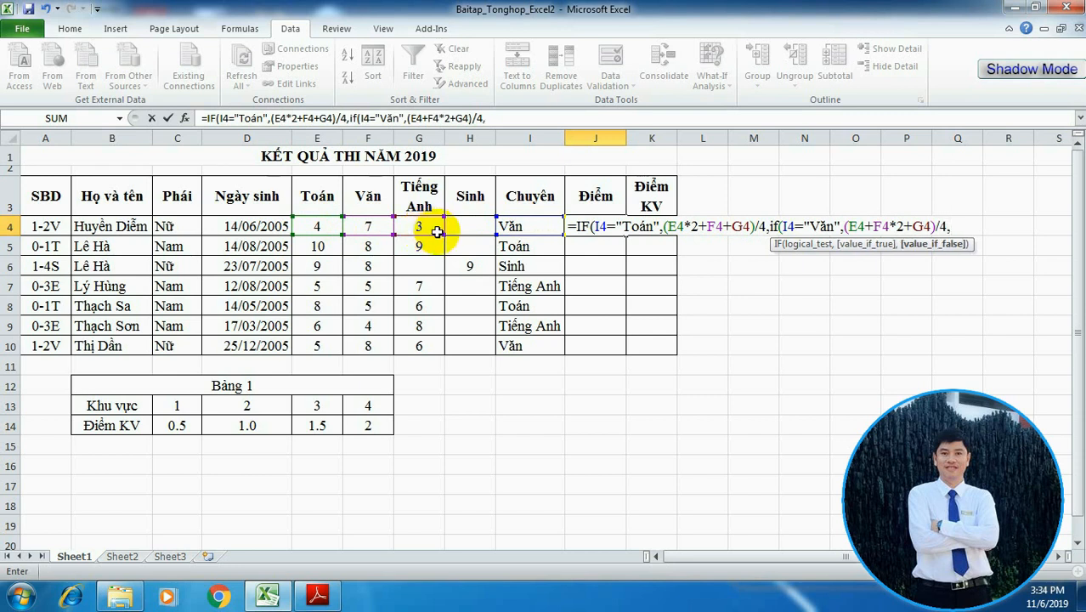
Nest a third IF in the J4 formula with the logical test I4="Tiếng Anh"
type("if")
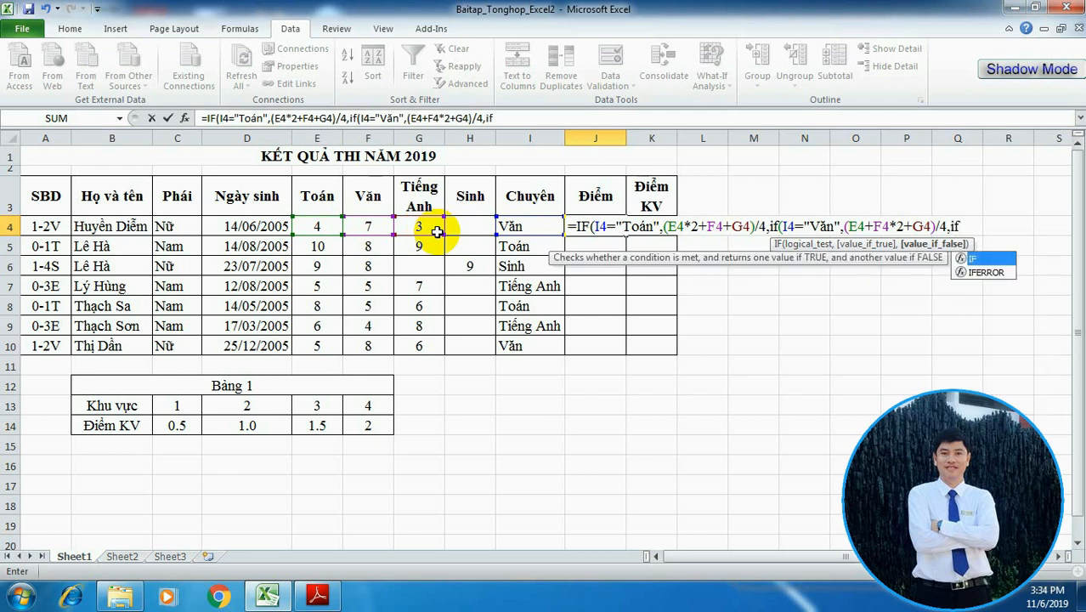
type("(")
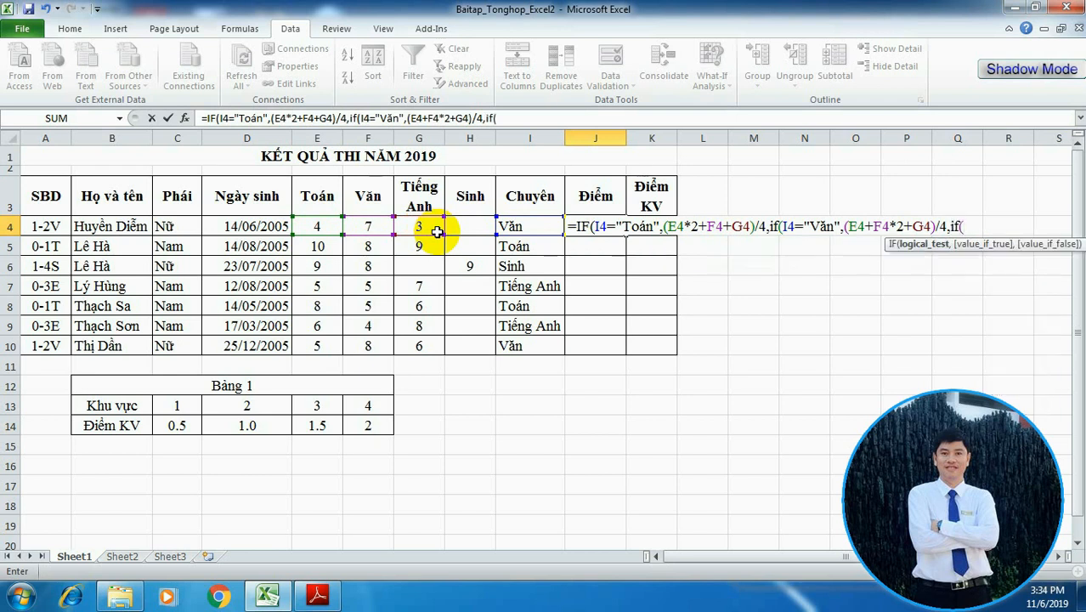
left_click(539, 226)
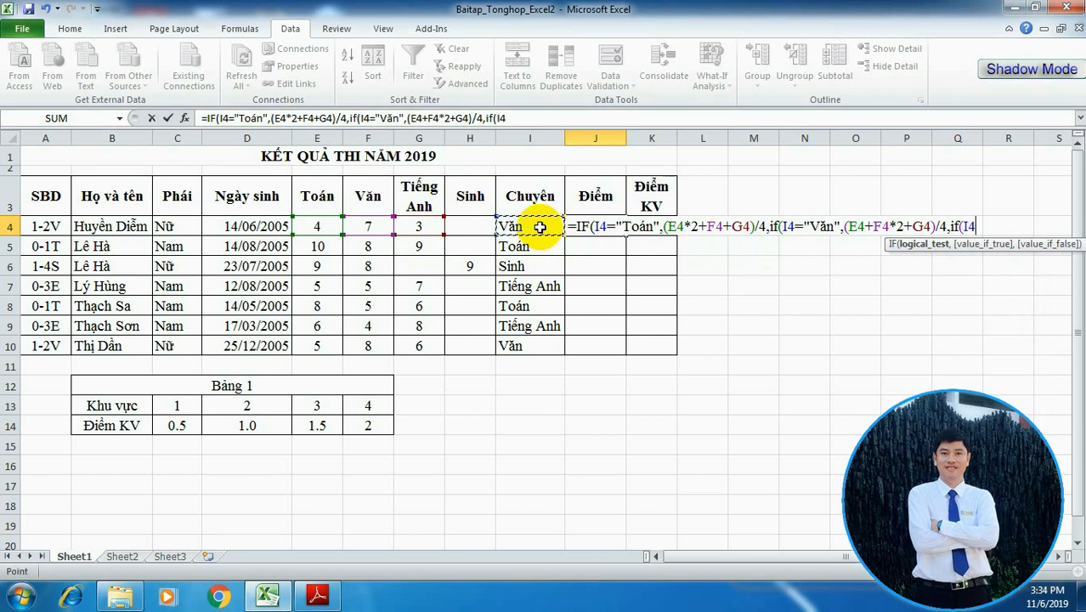
type("=")
type("\"Tiếng")
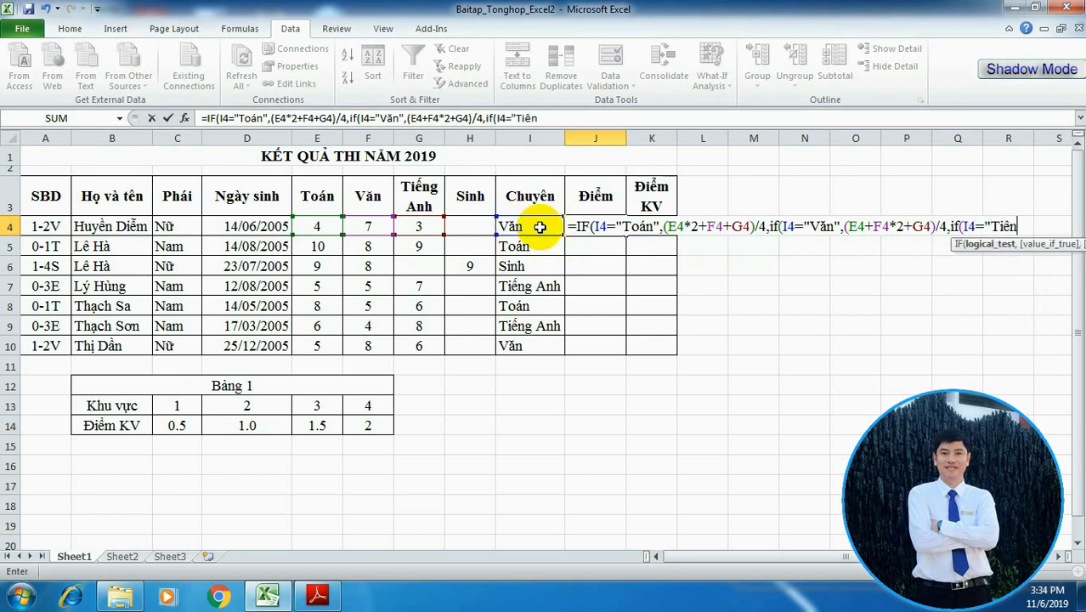
type(" Anh")
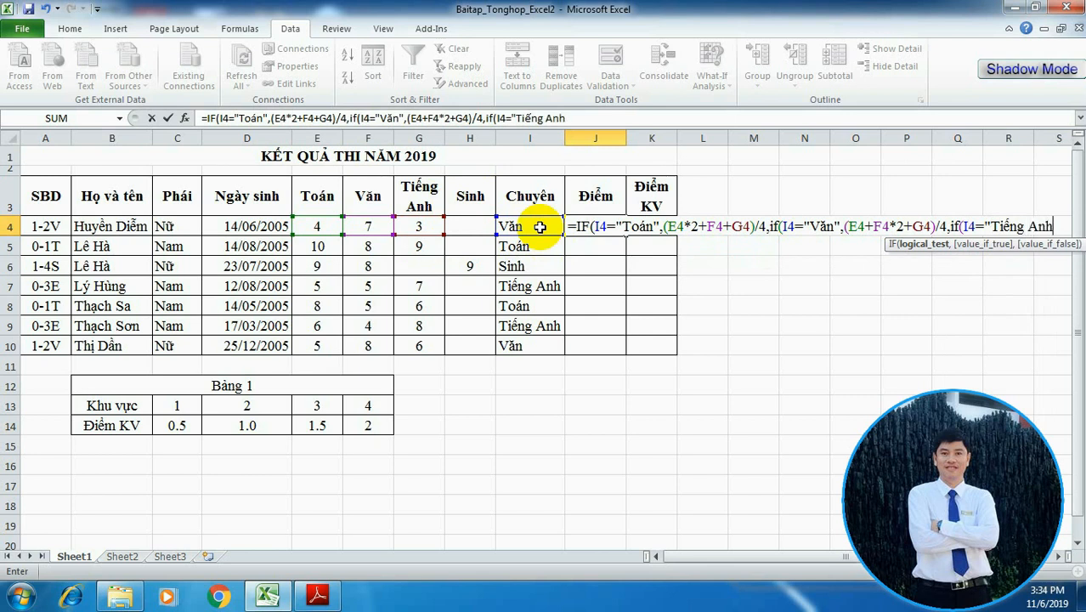
type("\",")
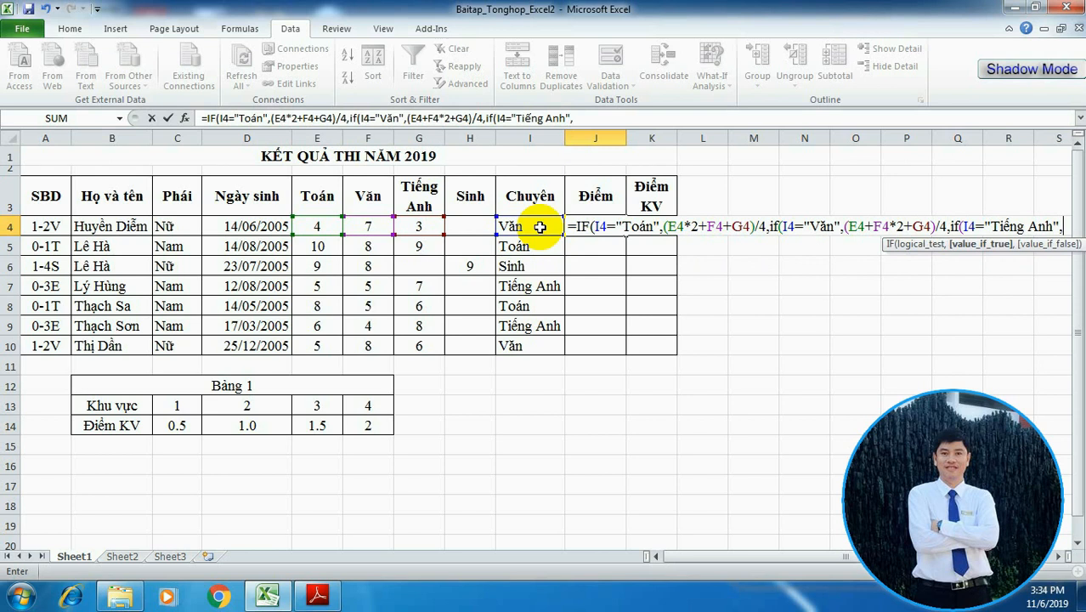
Add (E4+F4+G4*2)/4 as the true result of the "Tiếng Anh" test in the J4 formula
type("(")
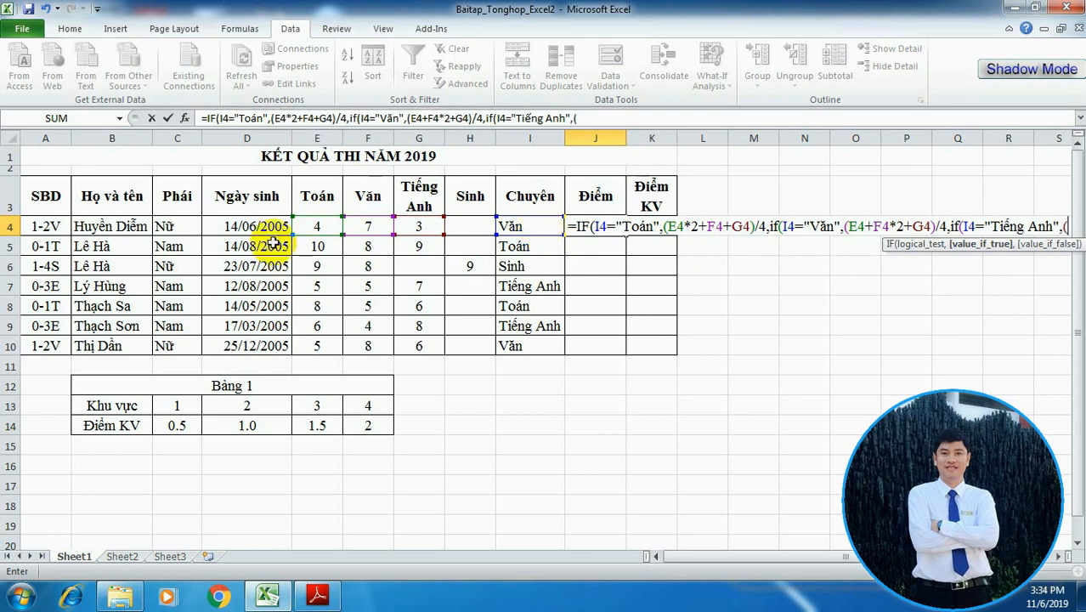
left_click(322, 228)
type("+")
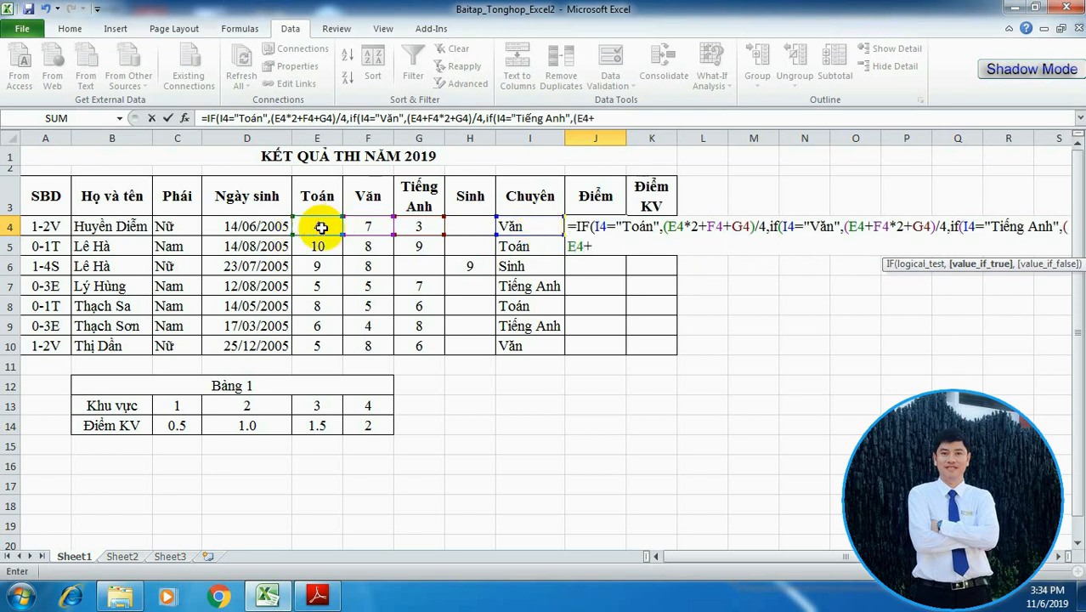
left_click(381, 225)
type("+")
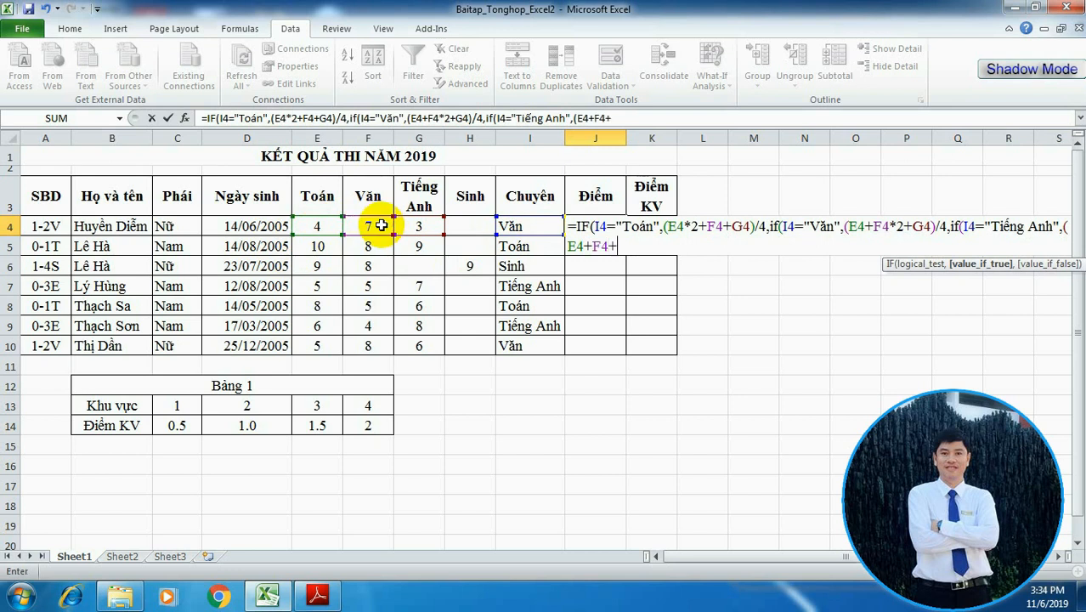
left_click(421, 228)
type("*2")
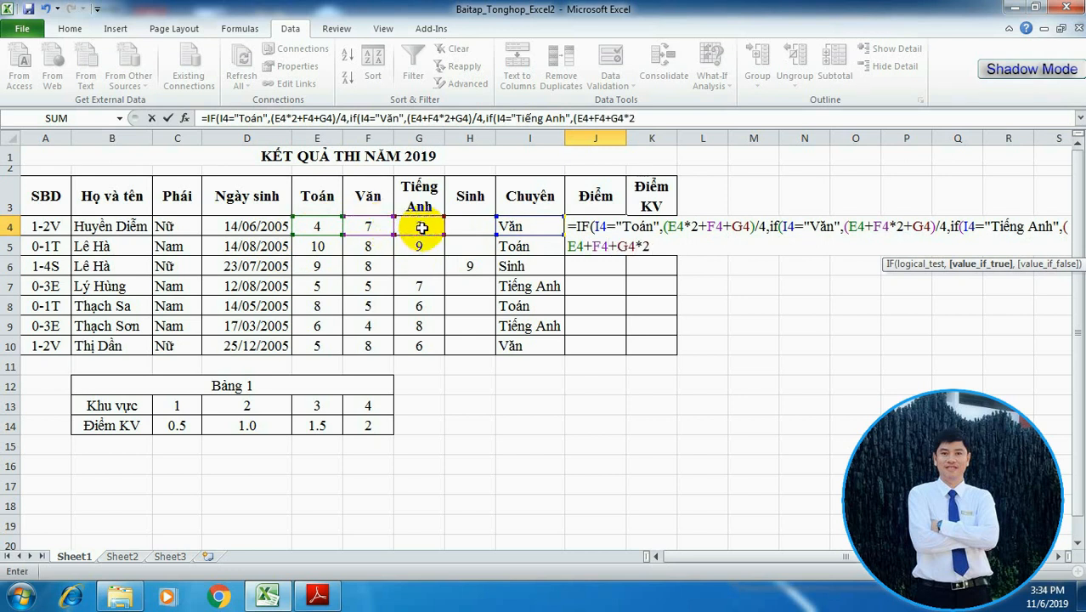
type(")/4")
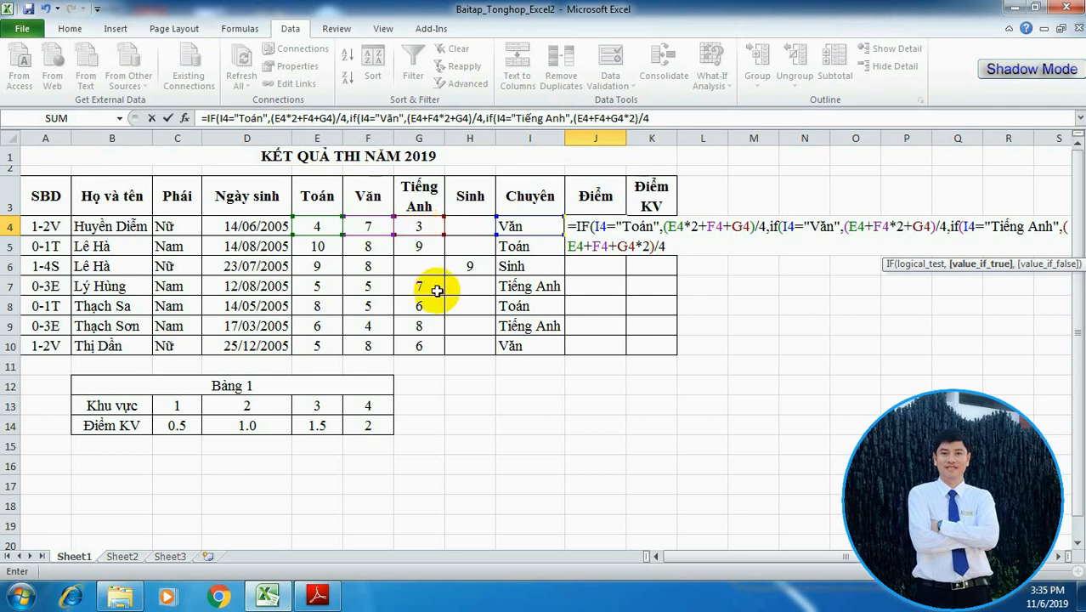
Check the remaining-case rule in De1.pdf in Adobe Reader and add (E4+F4+H4*2)/4 as the innermost IF's false result in J4
type(",(")
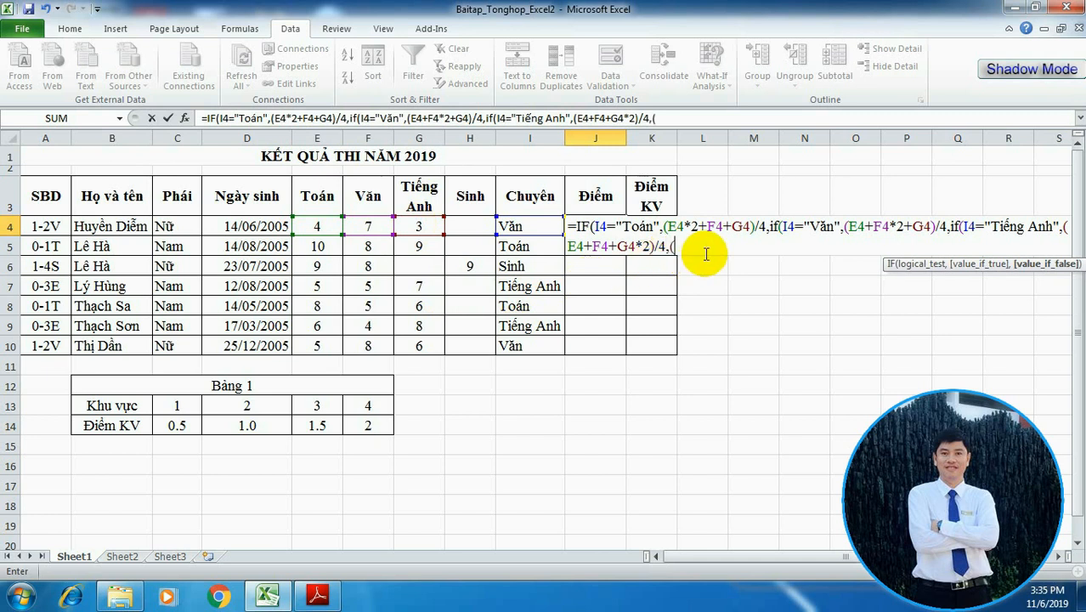
left_click(317, 595)
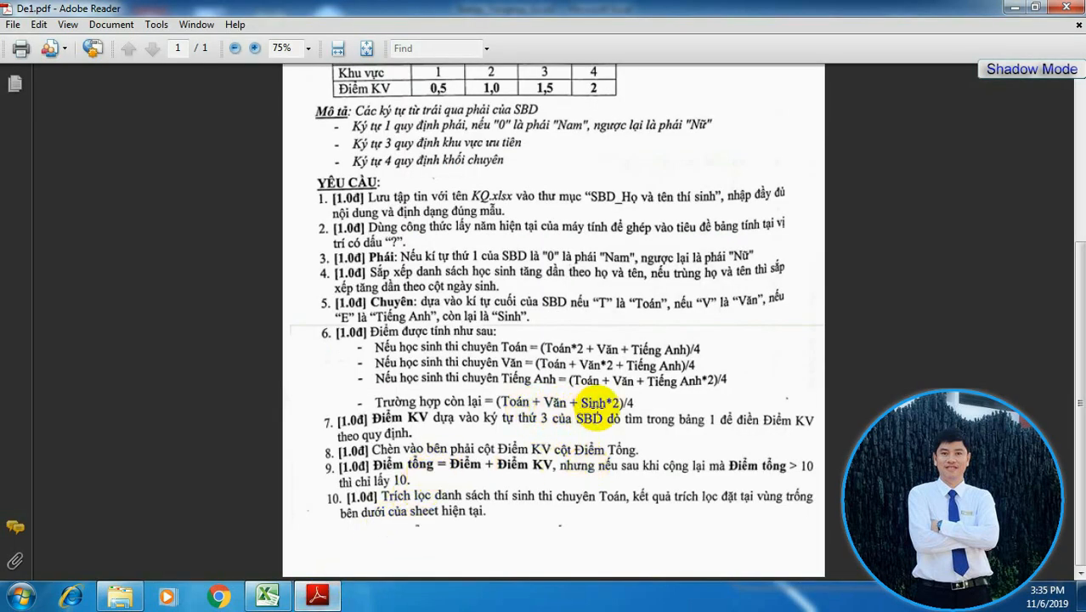
left_click(267, 595)
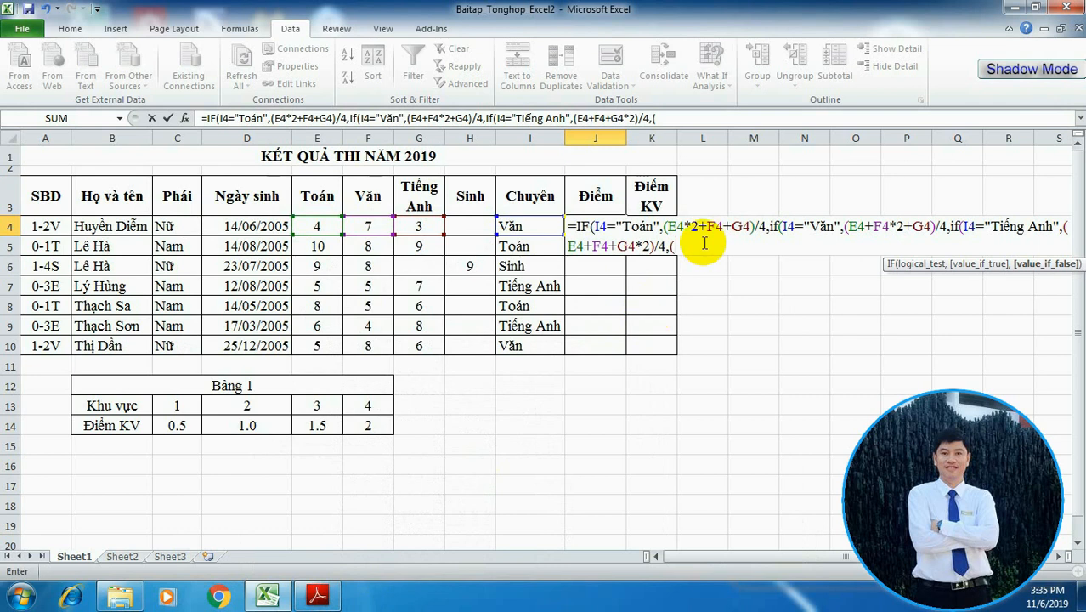
left_click(323, 227)
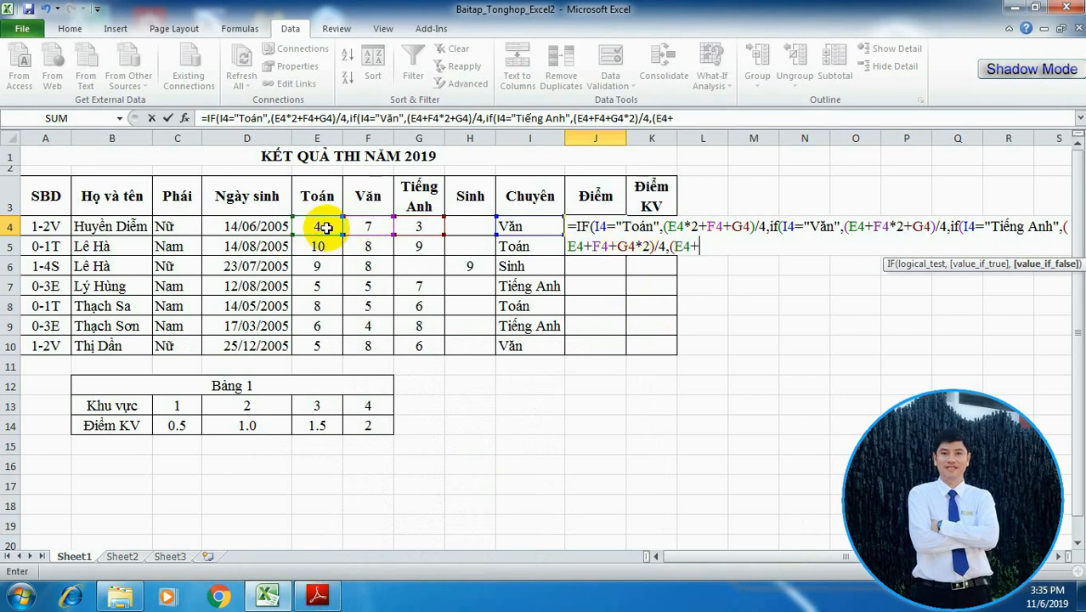
type("+")
left_click(363, 227)
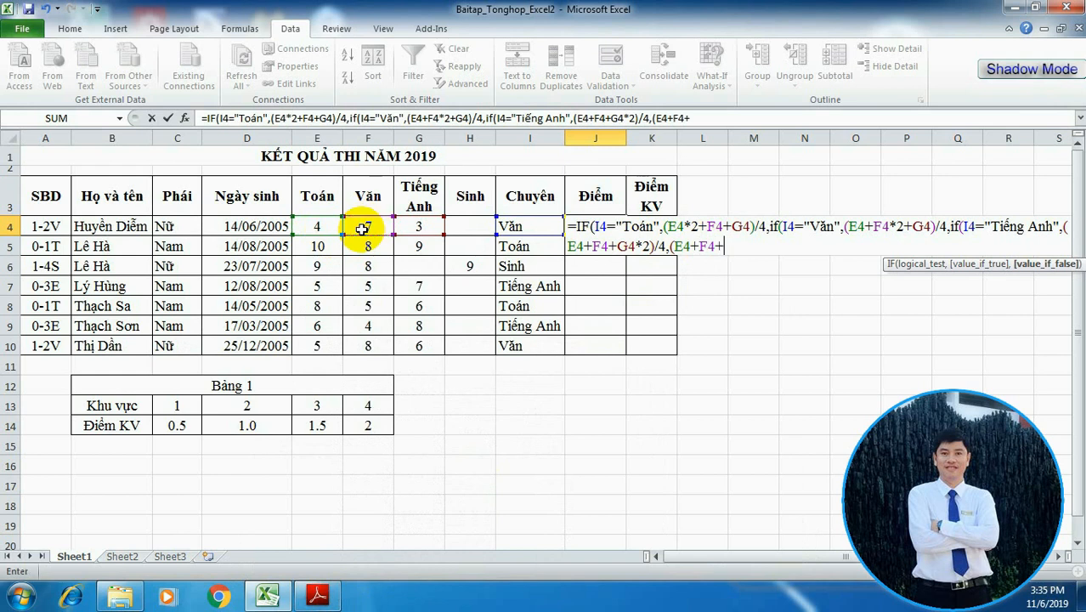
type("+")
left_click(465, 228)
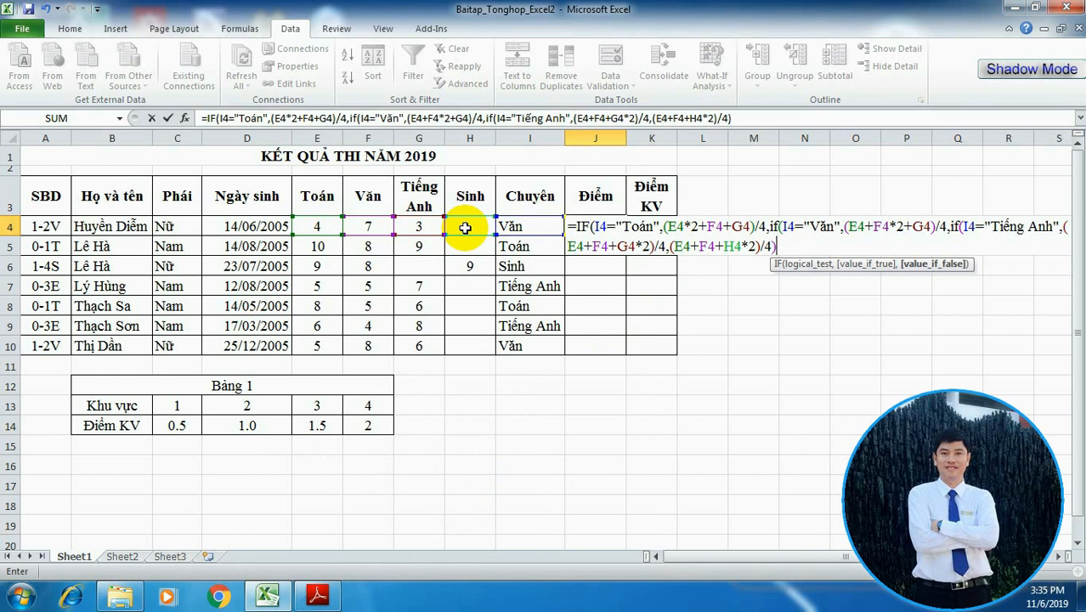
Close and enter the nested IF formula in J4, and fill it down to J10
type(")")
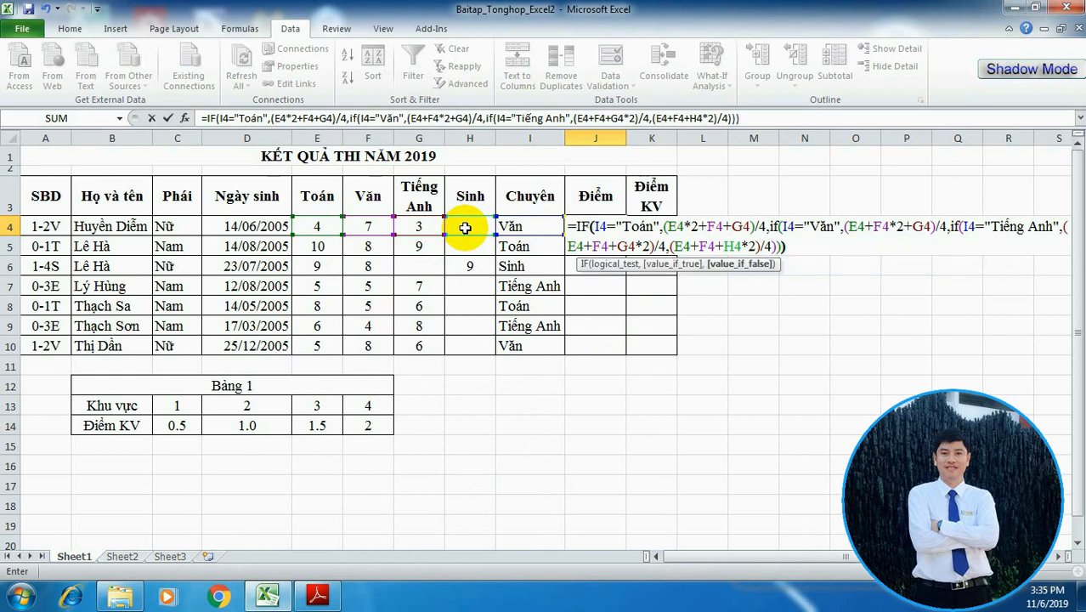
key("Return")
left_click(608, 227)
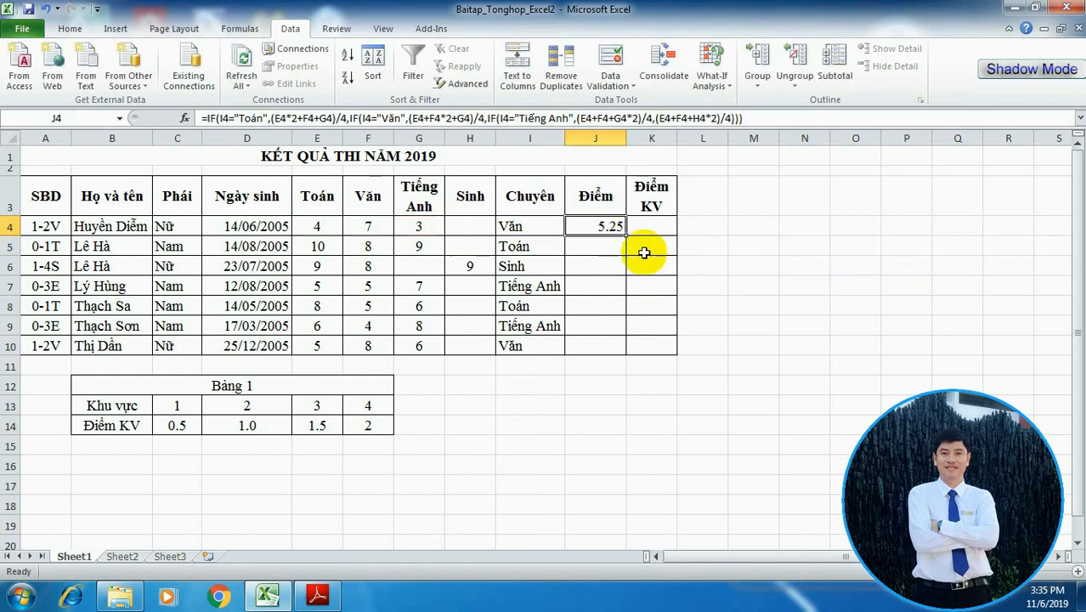
left_click_drag(627, 236, 629, 350)
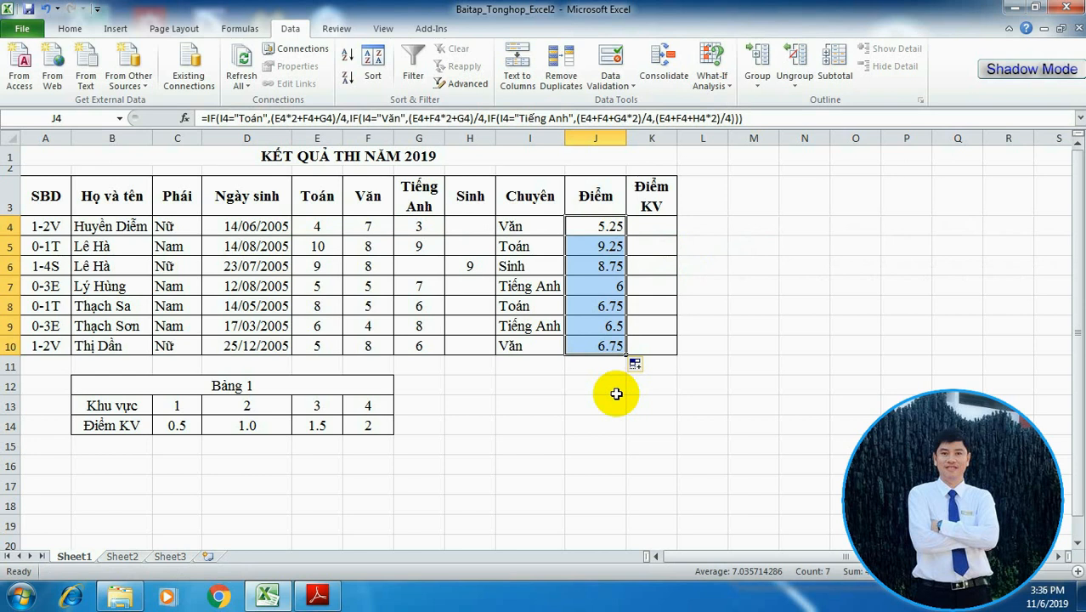
Read the Điểm KV requirement in De1.pdf in Adobe Reader, and examine the Khu vực and Điểm KV rows of Bảng 1 in Excel
left_click(347, 536)
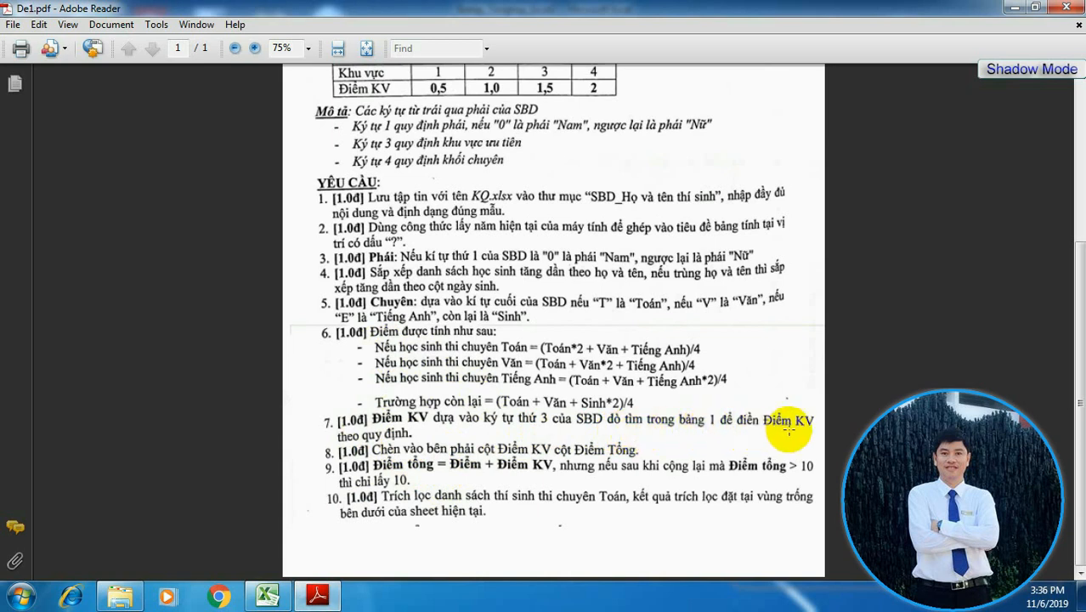
left_click(320, 594)
left_click(158, 406)
left_click(149, 407)
left_click(352, 407)
left_click(174, 427)
left_click(280, 430)
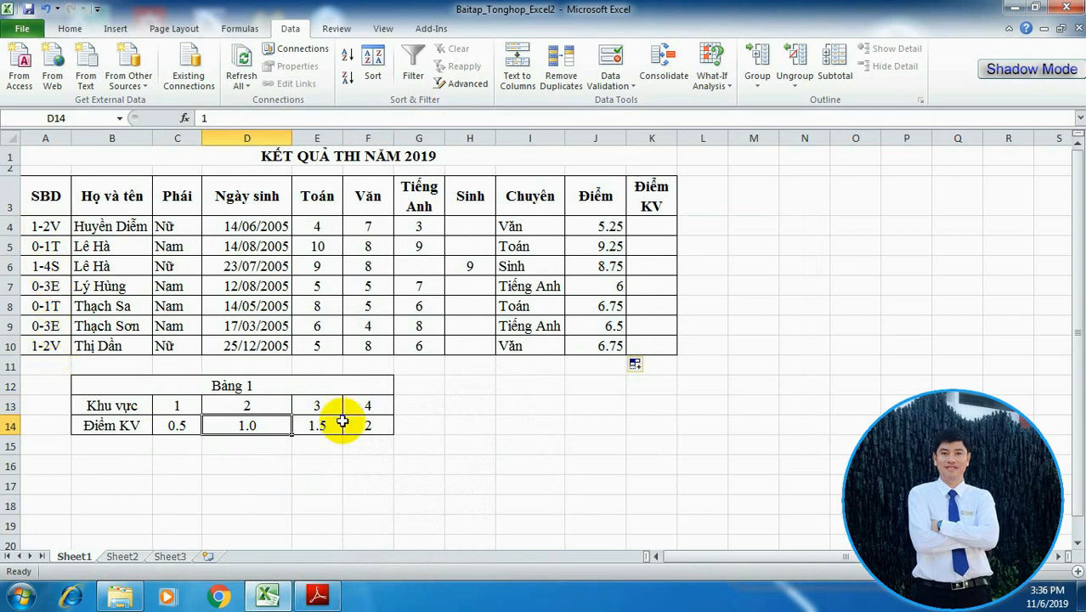
left_click(316, 406)
Slightly widen column K and remove the centre alignment from the Khu vực values in C13:F13 of Bảng 1
left_click_drag(678, 139, 684, 138)
left_click(666, 226)
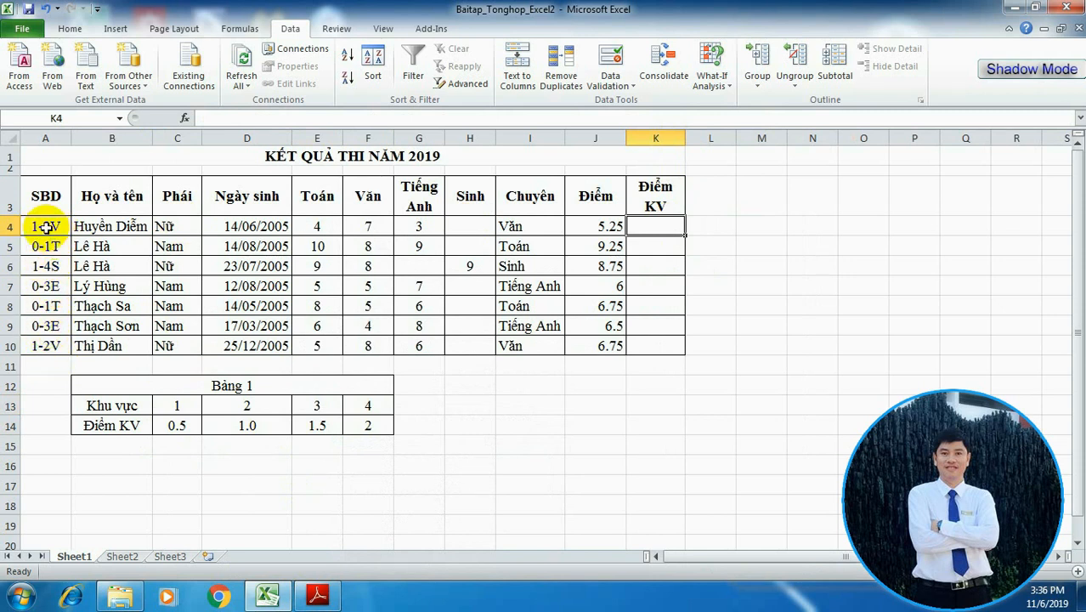
left_click_drag(177, 407, 360, 408)
left_click(70, 28)
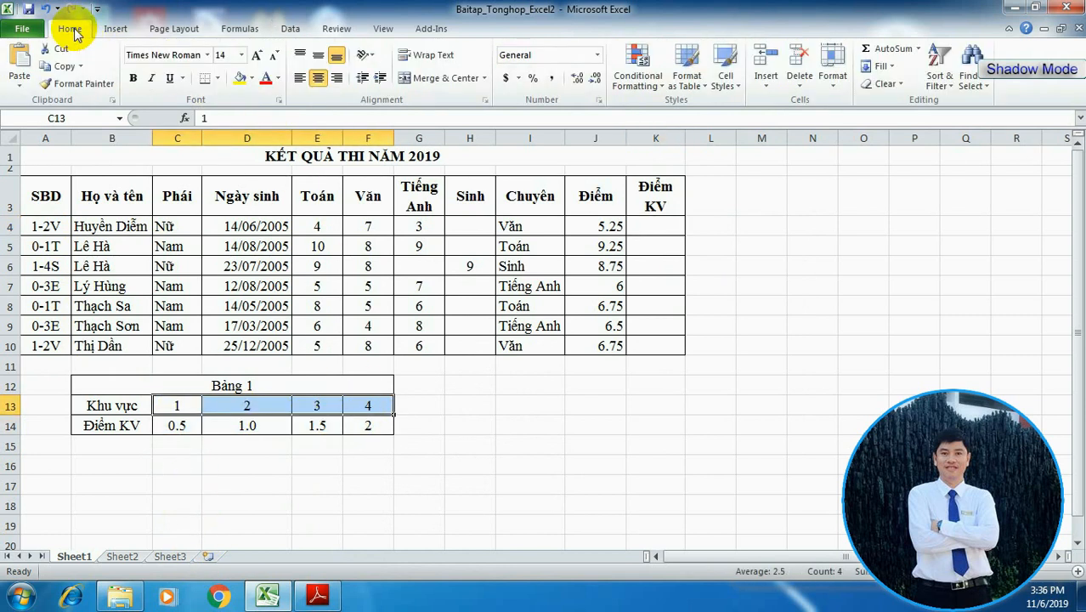
left_click(317, 77)
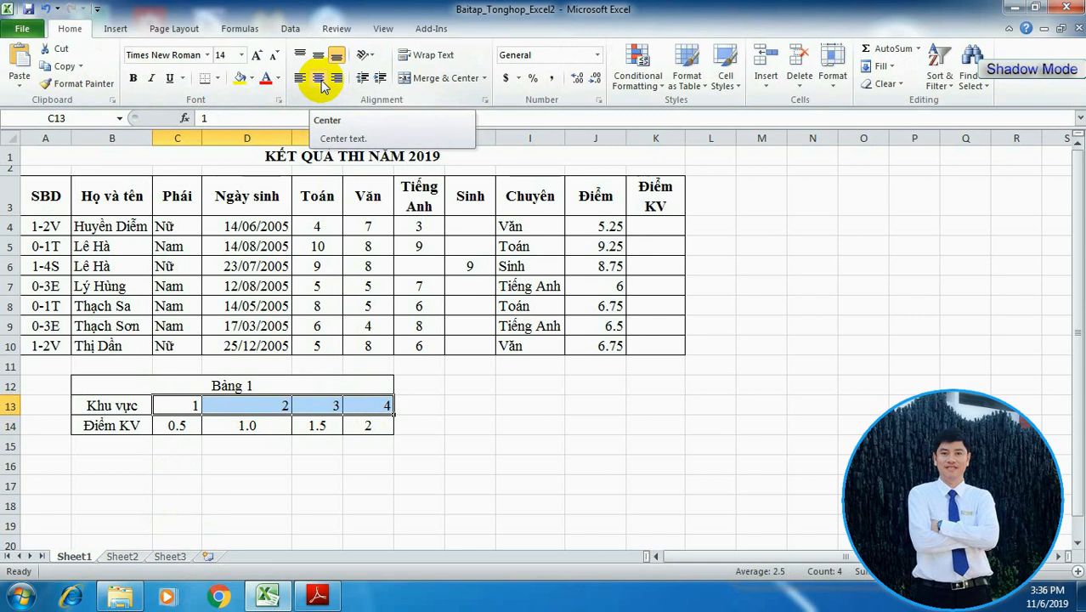
left_click(450, 409)
Begin an HLOOKUP formula in K4 with MID(A4,3,1) as the lookup value
left_click(656, 226)
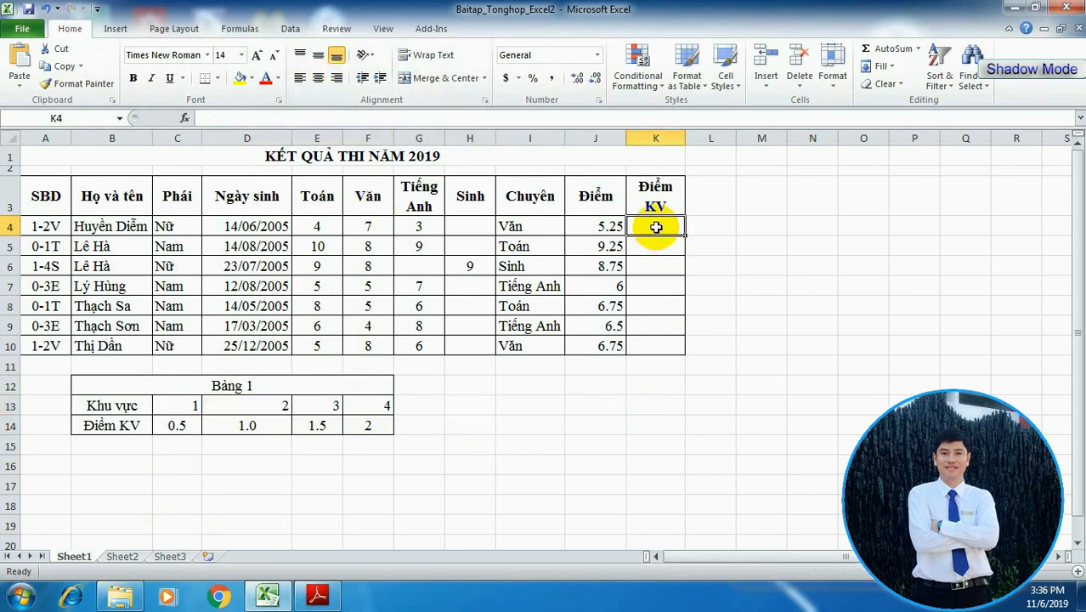
type("=")
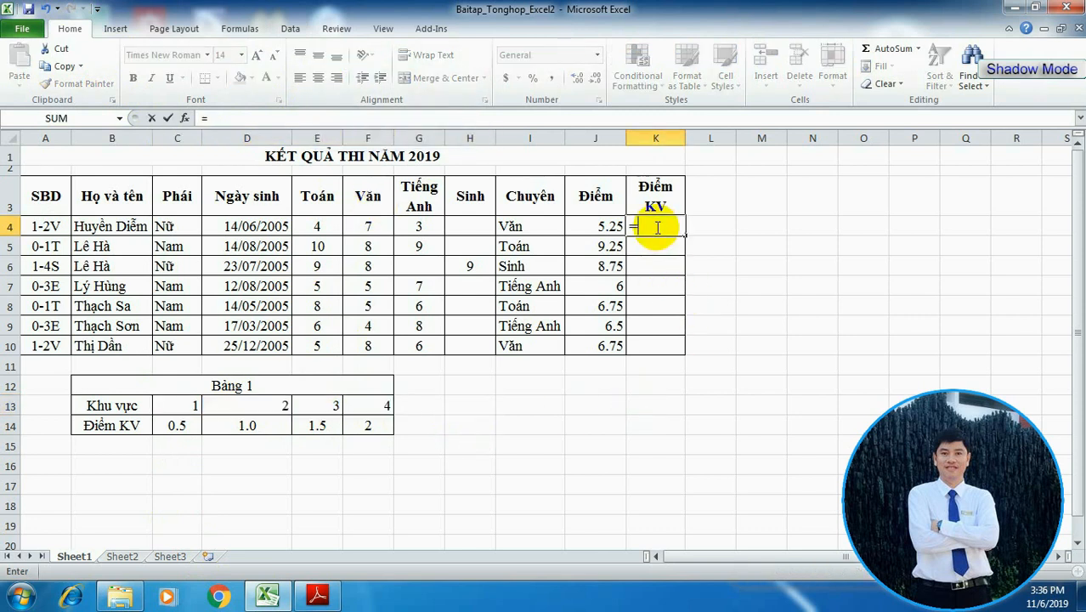
type("hlo")
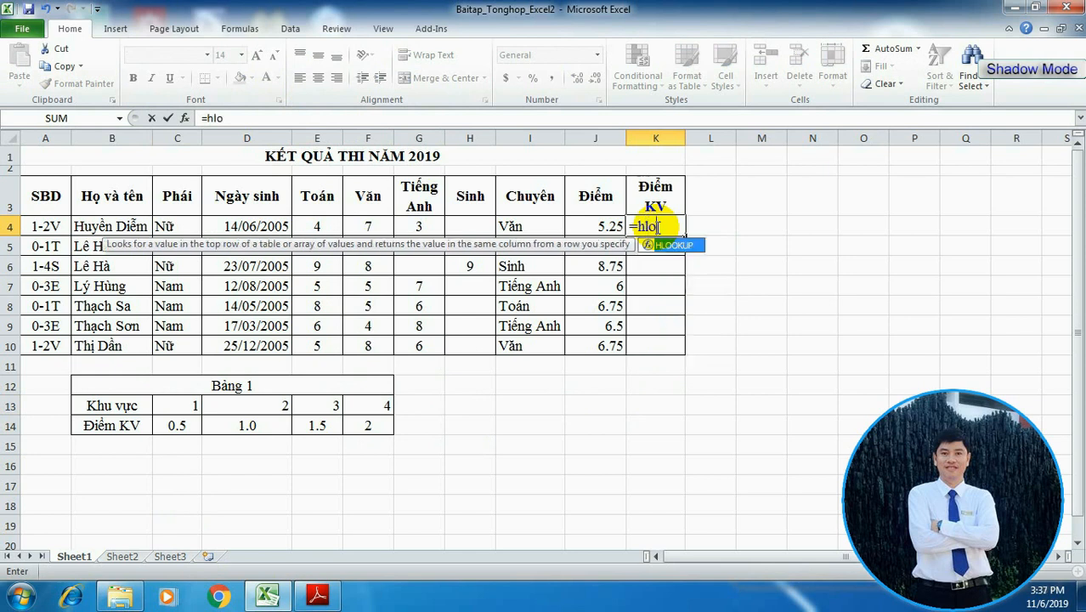
double_click(679, 244)
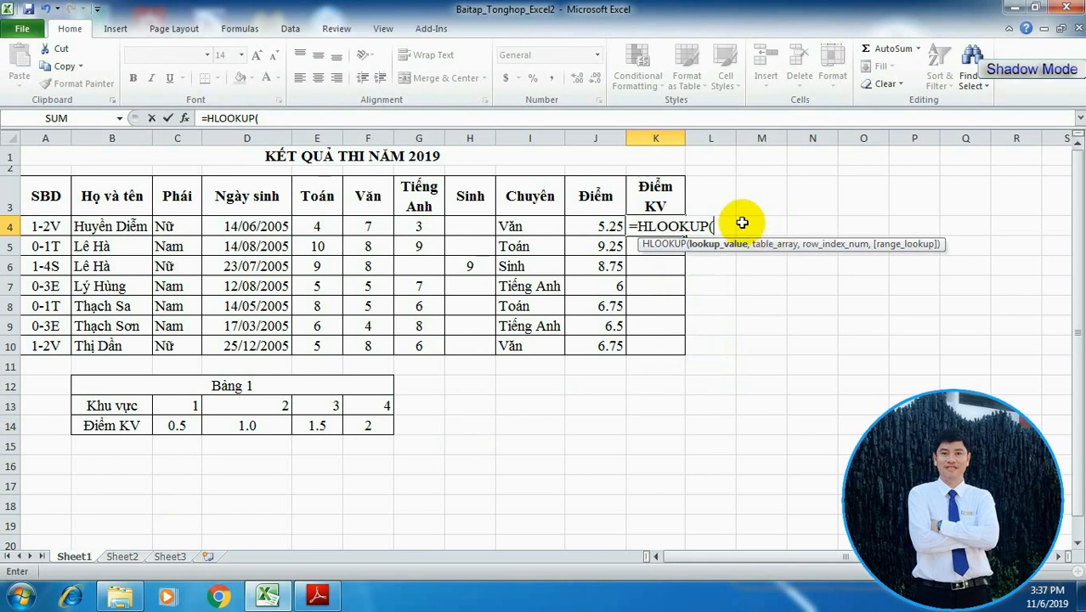
type("mid(")
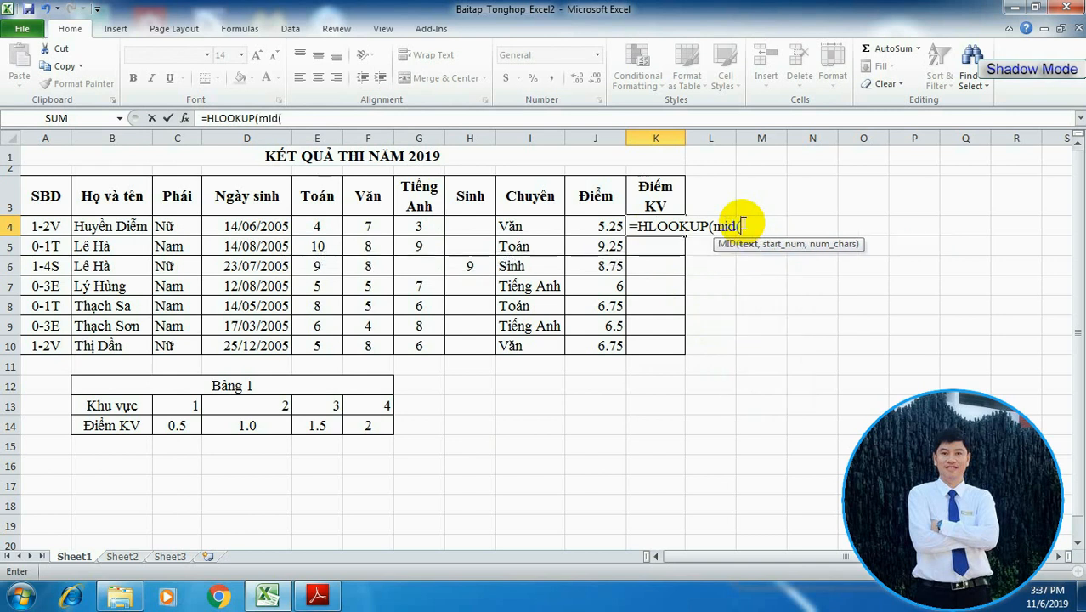
left_click(40, 226)
type(",3,")
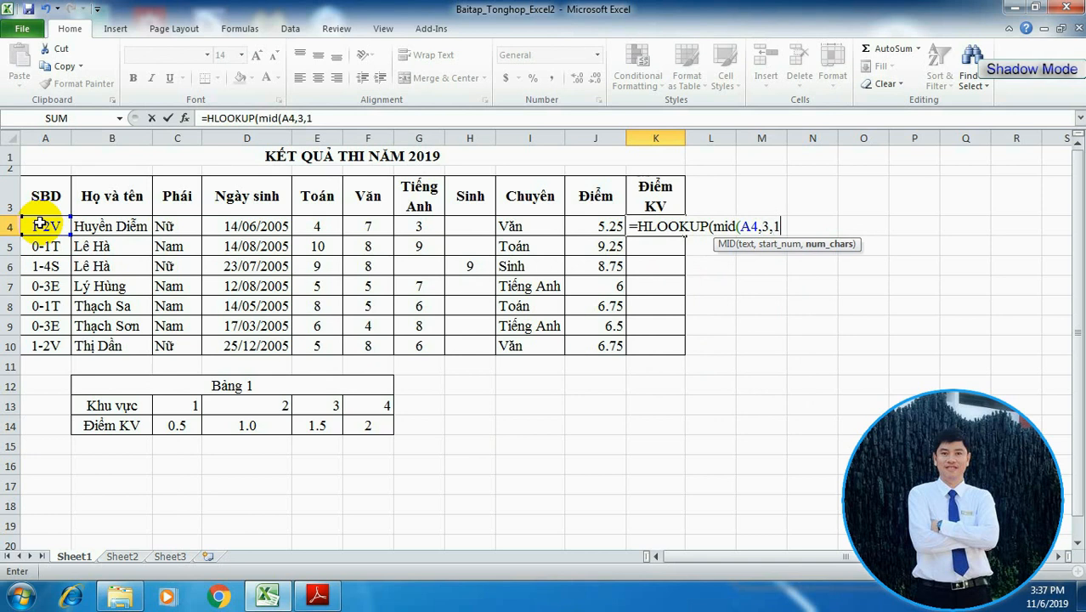
type("1)")
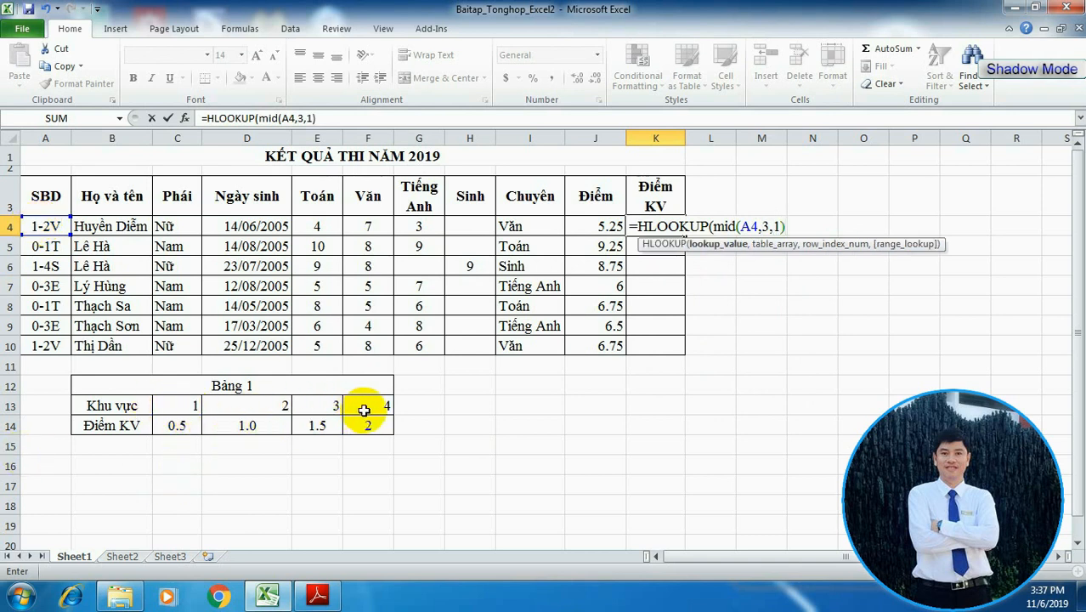
Wrap the MID expression in K4's HLOOKUP in VALUE so the lookup value is a number
left_click(713, 226)
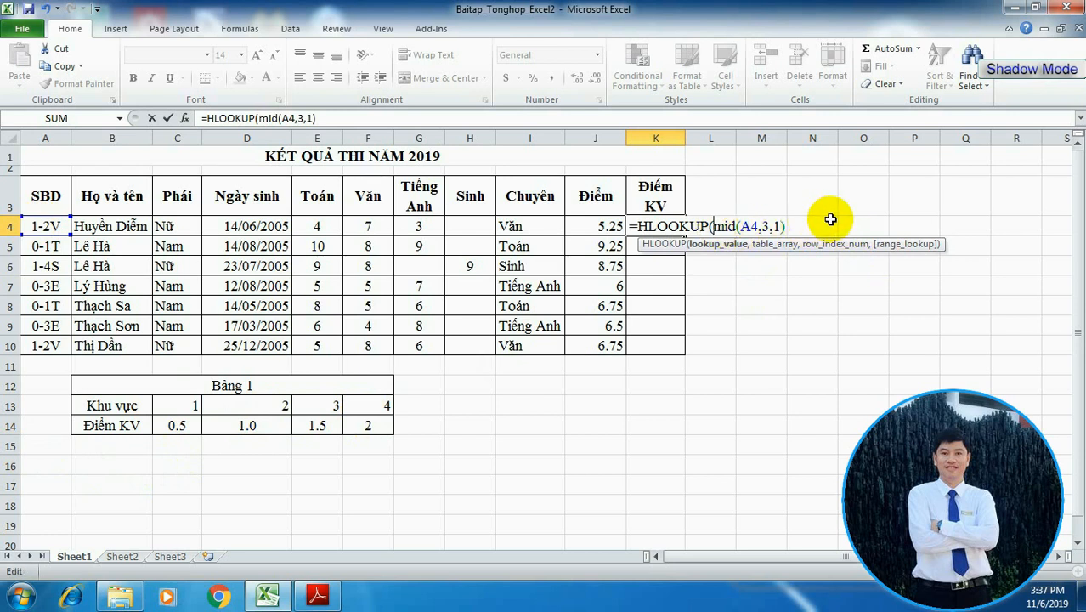
type("value")
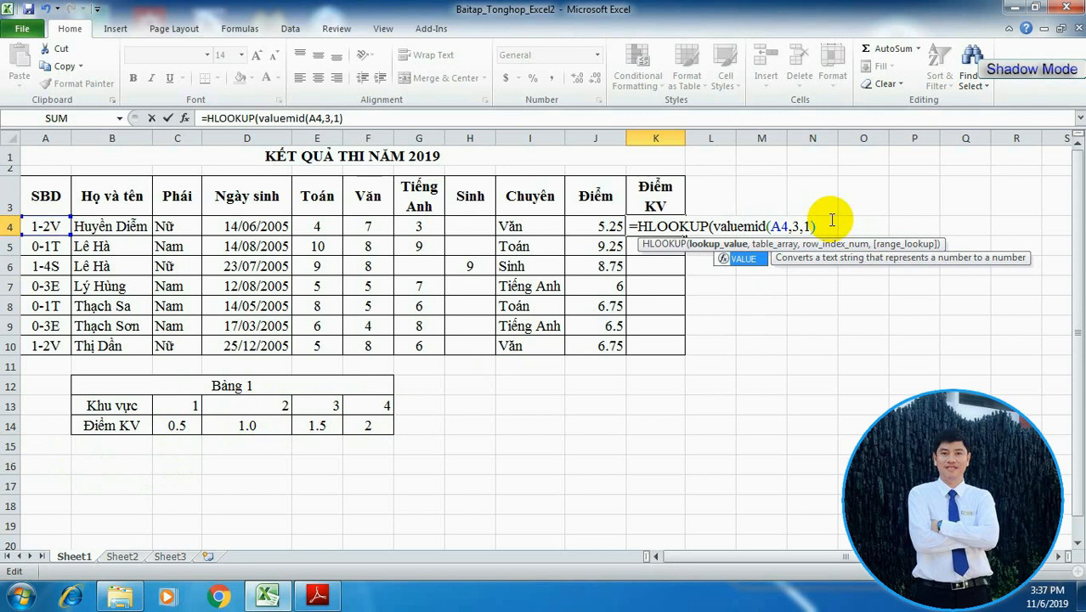
type("(mid(A4")
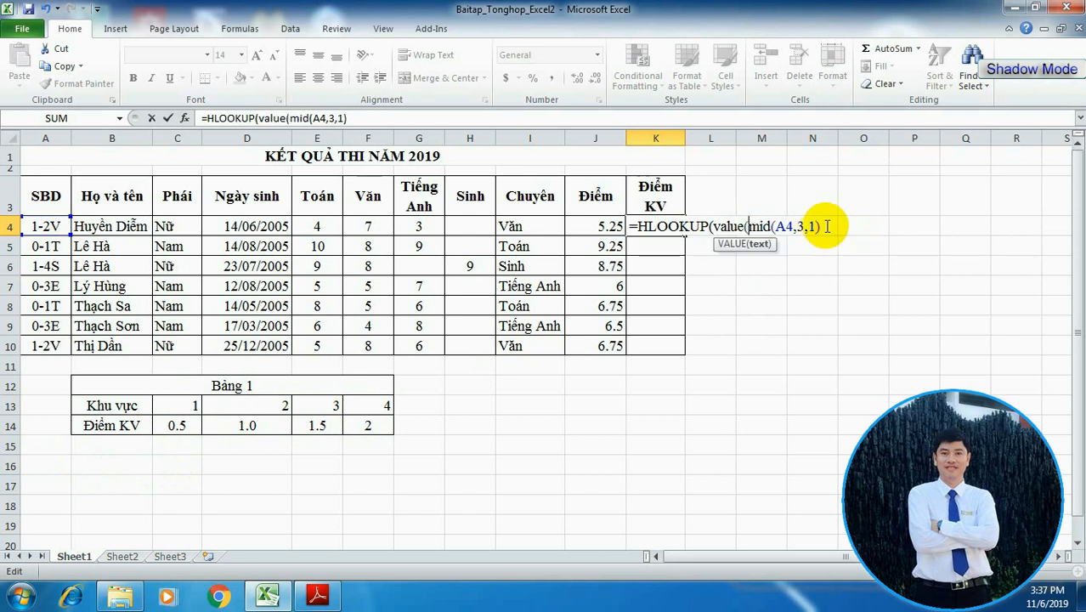
type(",")
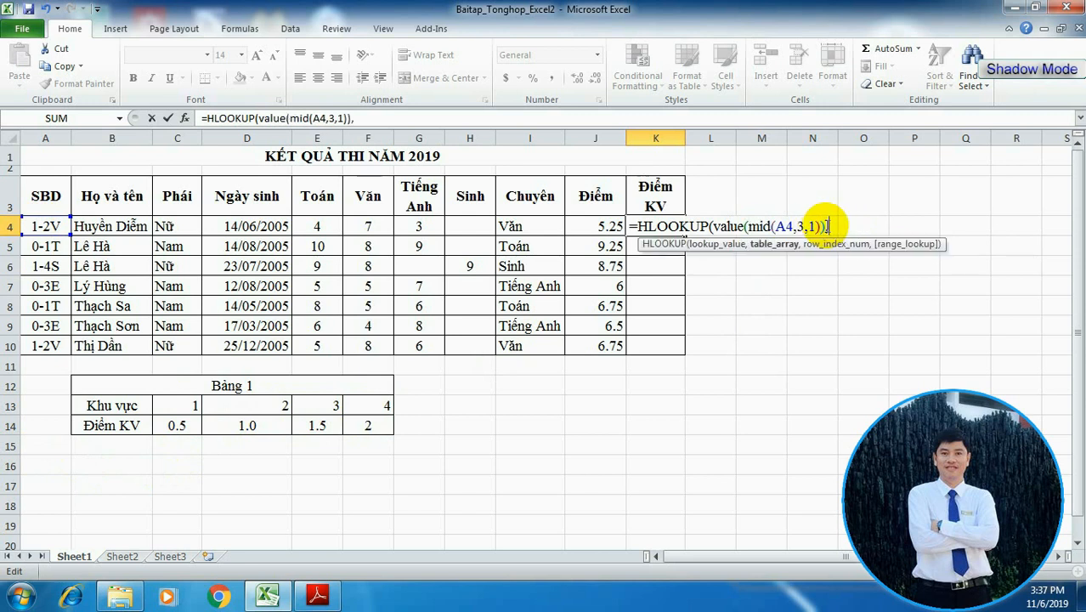
Complete the HLOOKUP in K4 with the absolute table range $C$13:$F$14, row index 2 and exact match 0, and enter it
left_click_drag(174, 406, 358, 419)
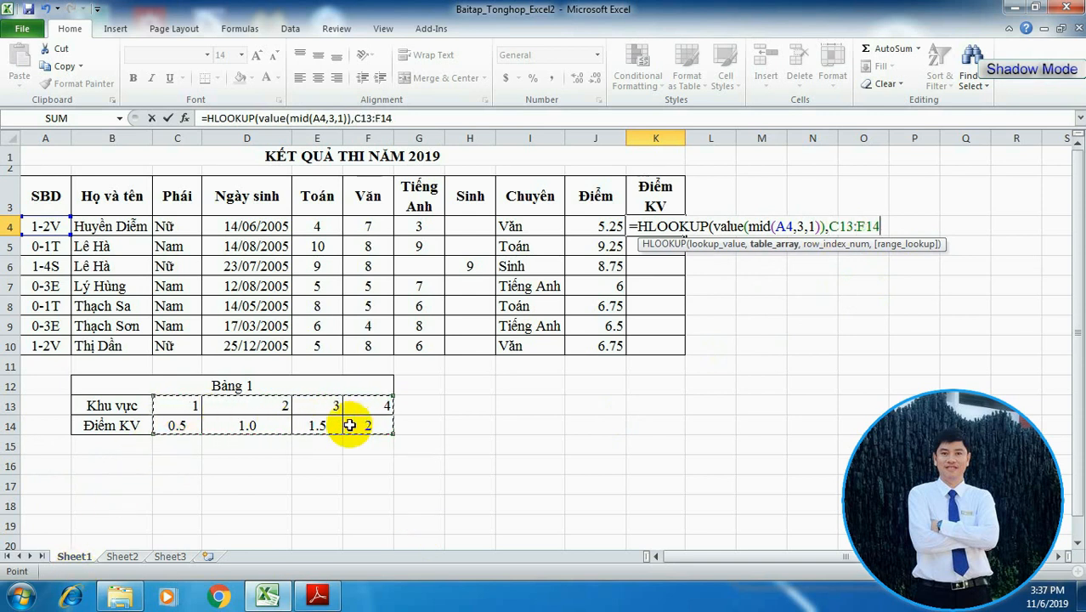
key("F4")
type(",")
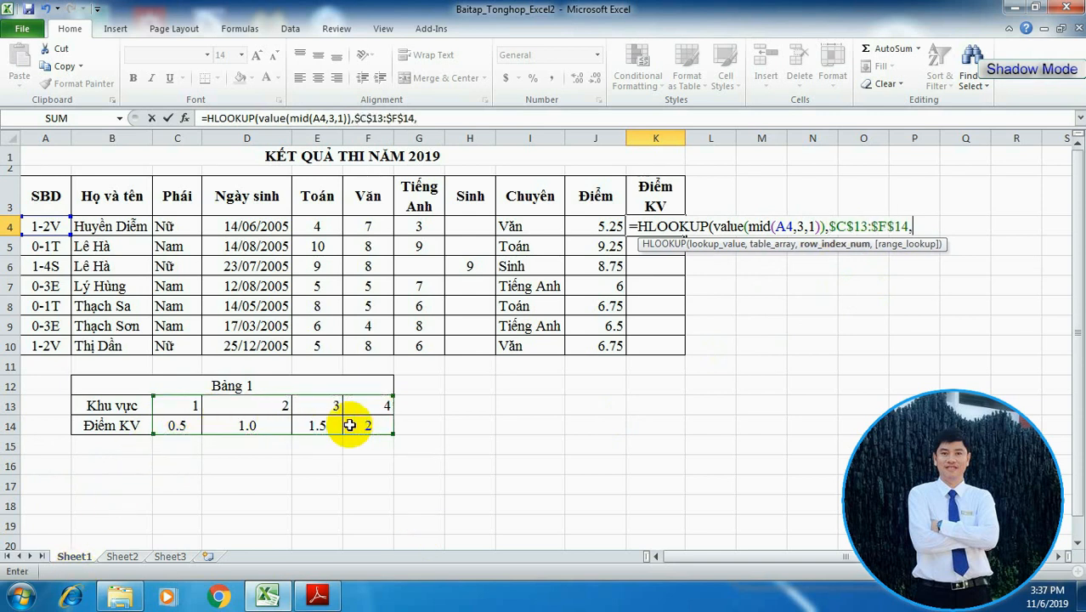
type("2,0)")
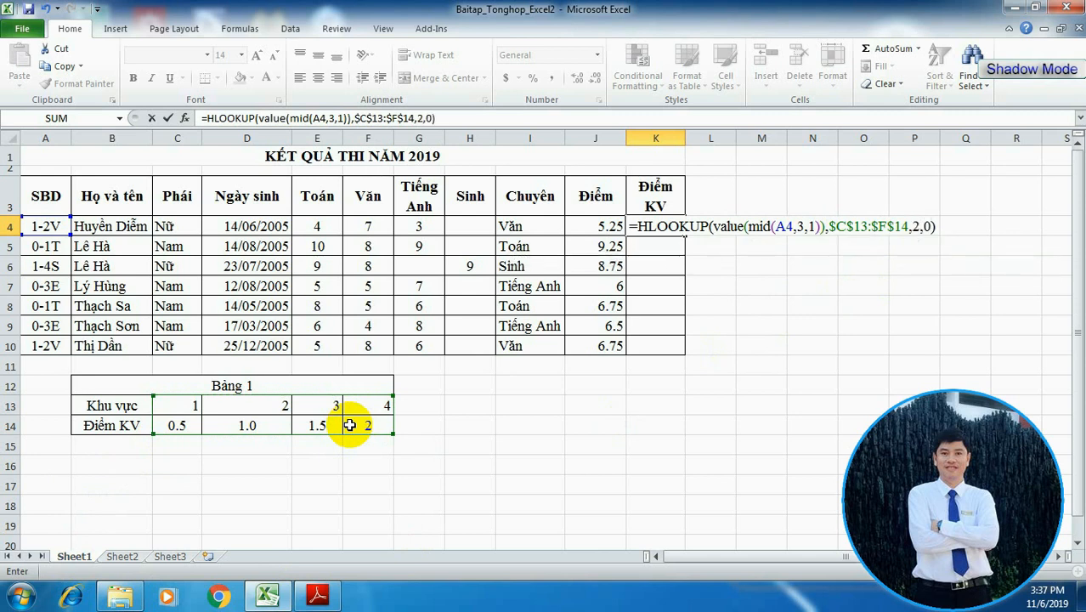
key("Return")
Fill the Điểm KV formula from K4 down to K10
left_click(646, 226)
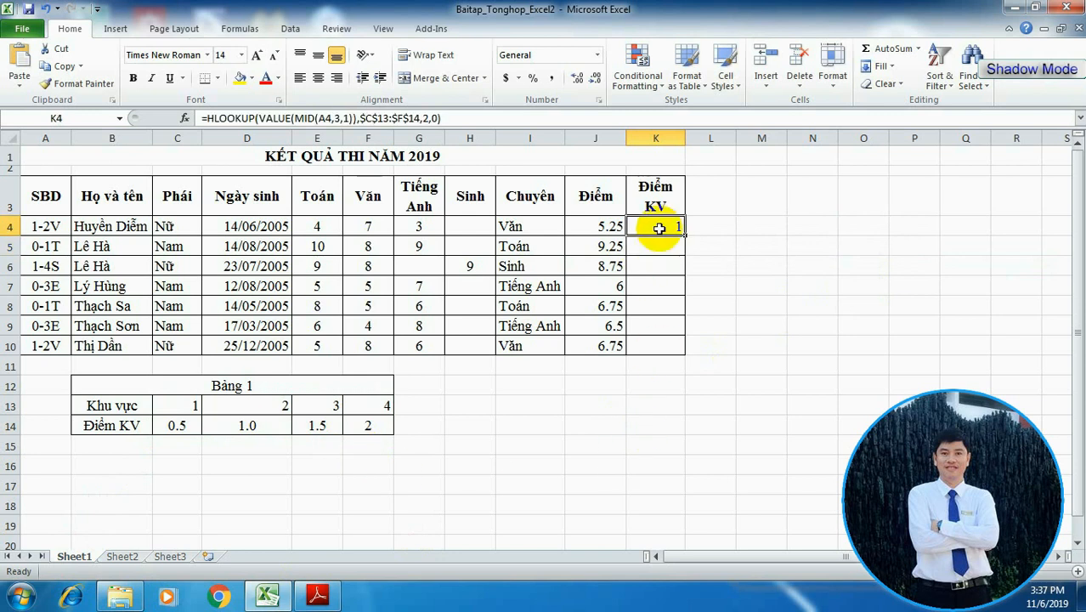
left_click_drag(684, 234, 690, 352)
left_click(659, 327)
left_click(663, 222)
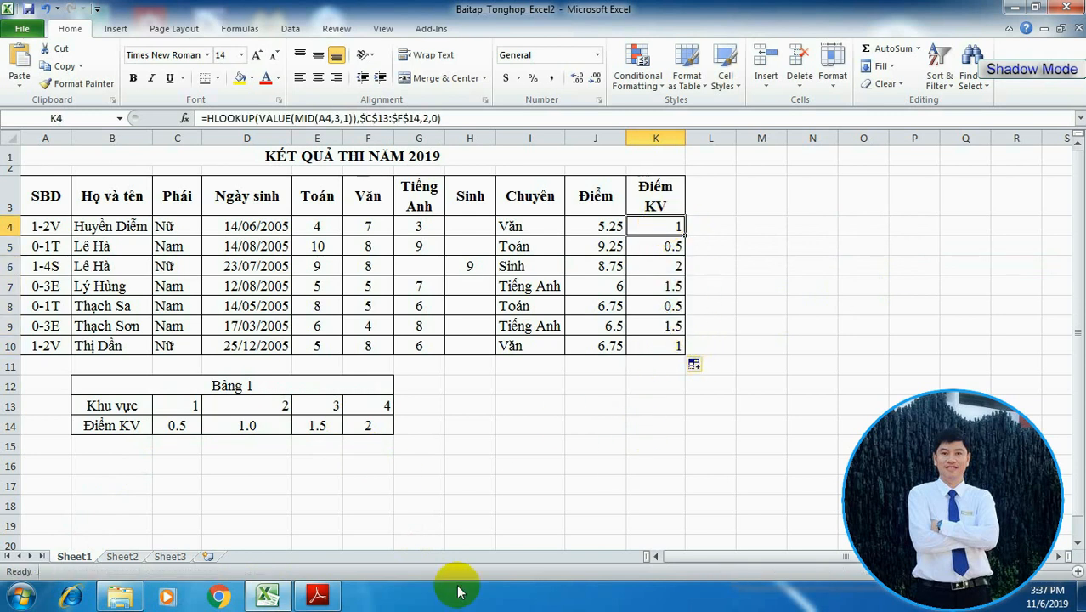
Check the new-column requirement in De1.pdf in Adobe Reader, and add the two-line heading "Điểm tổng" in L3 in Excel
left_click(317, 595)
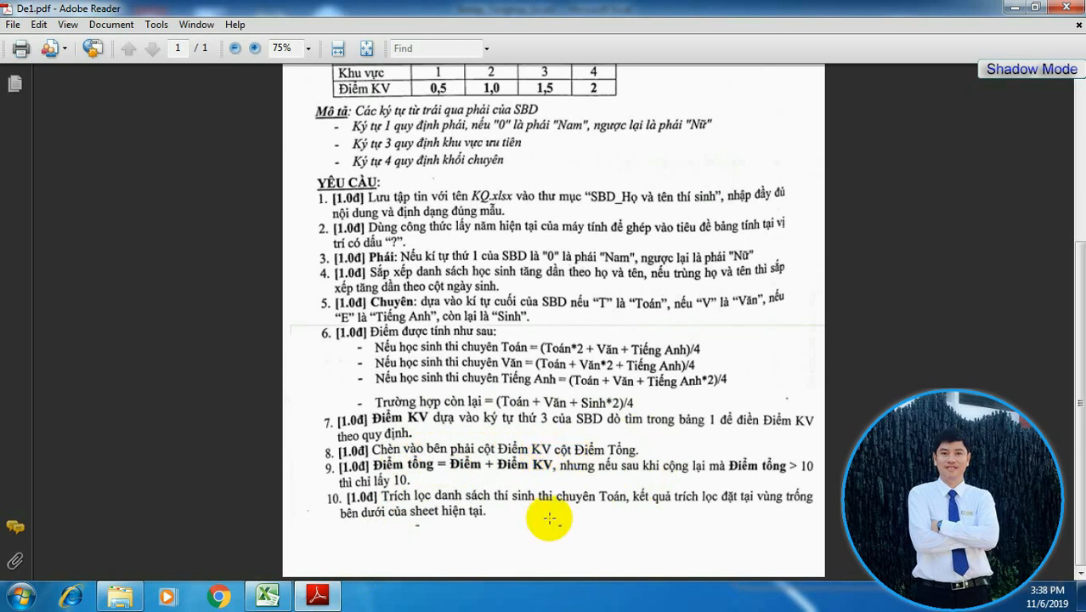
left_click(268, 596)
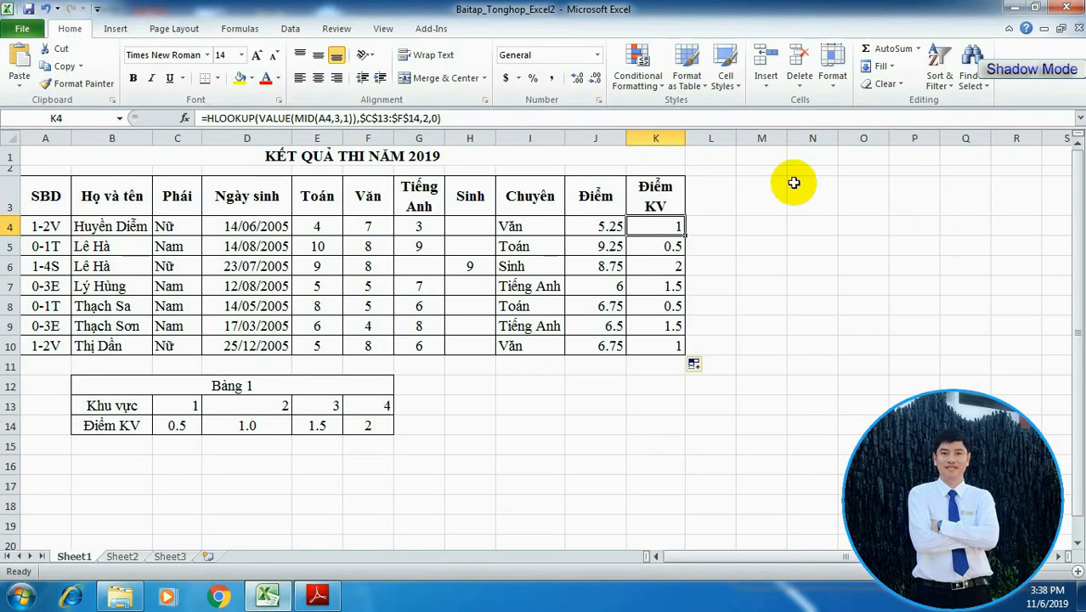
left_click(718, 200)
type("Đi")
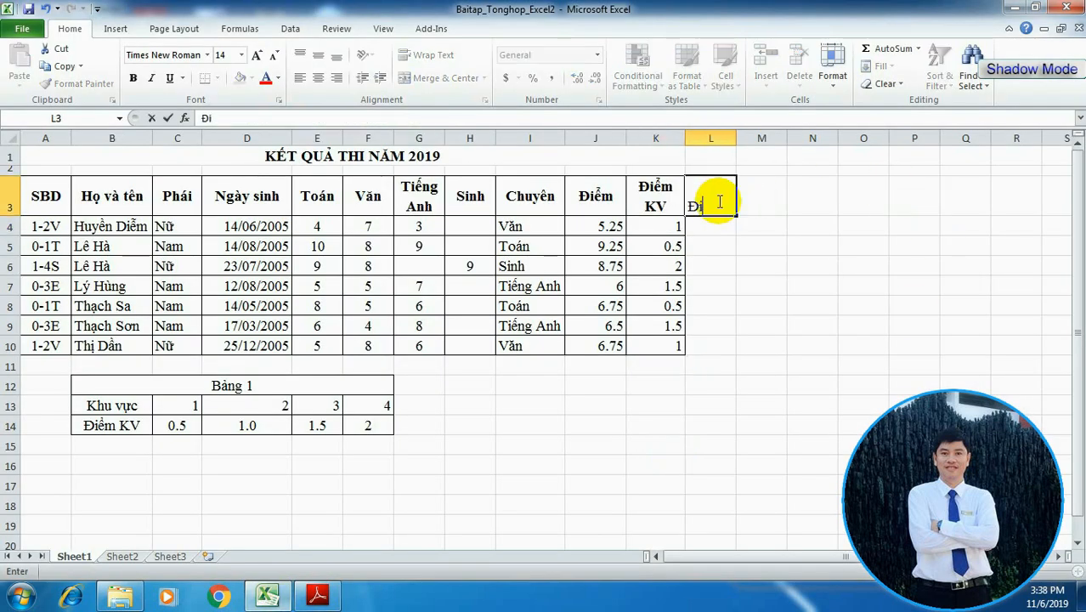
type("ểm")
key("alt+Return")
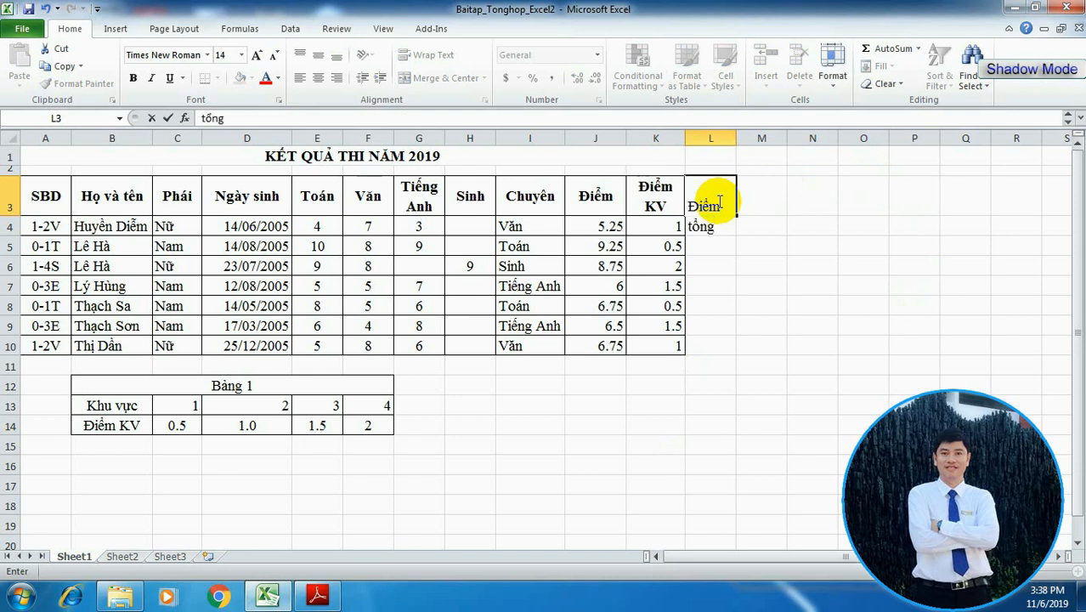
type("tổng")
left_click(758, 194)
Centre and bold the Điểm tổng heading in L3, and apply all borders to L3:L10
left_click(710, 183)
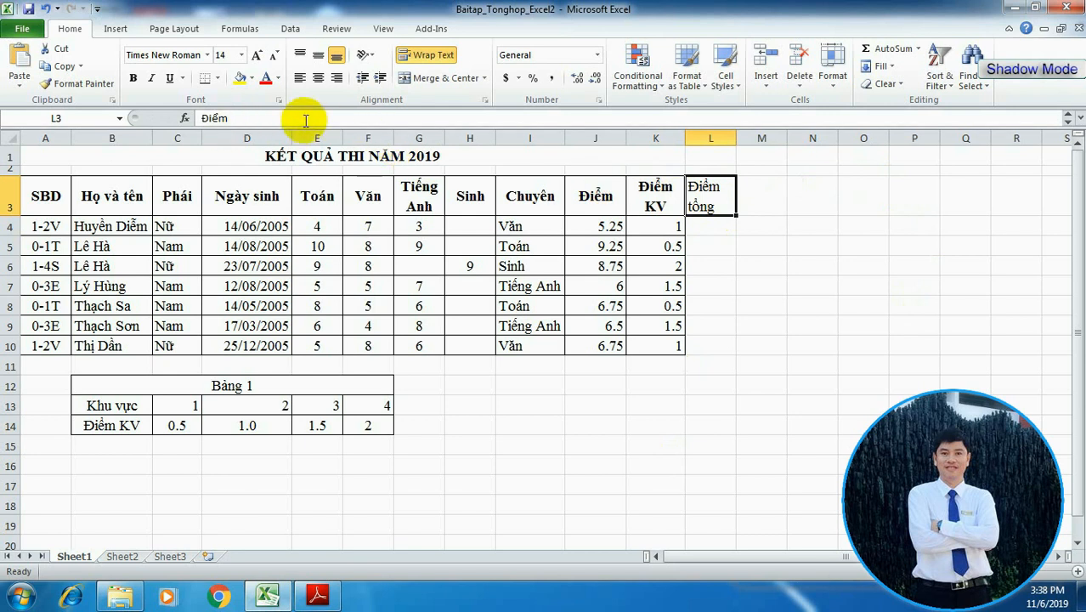
left_click(318, 77)
left_click(724, 227)
left_click_drag(712, 196, 717, 344)
left_click(217, 78)
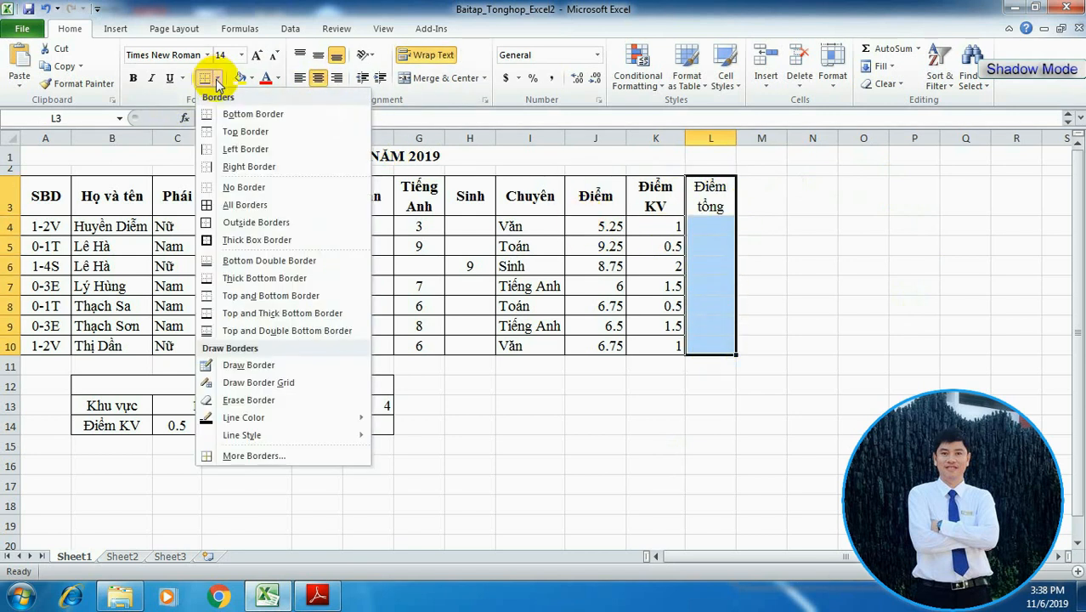
left_click(213, 205)
left_click(764, 367)
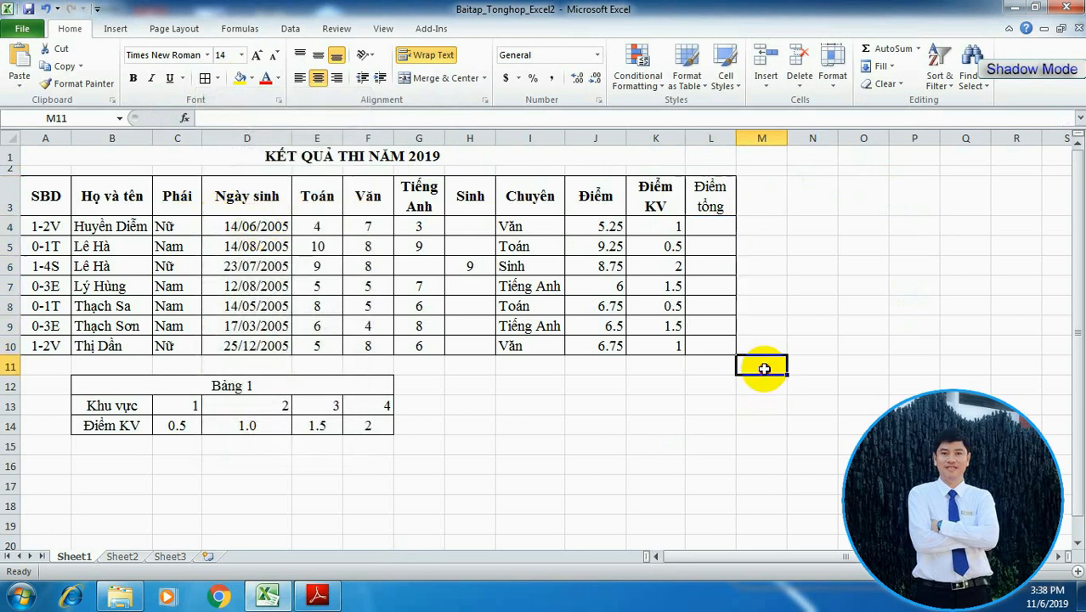
left_click(720, 200)
left_click(132, 79)
left_click(750, 302)
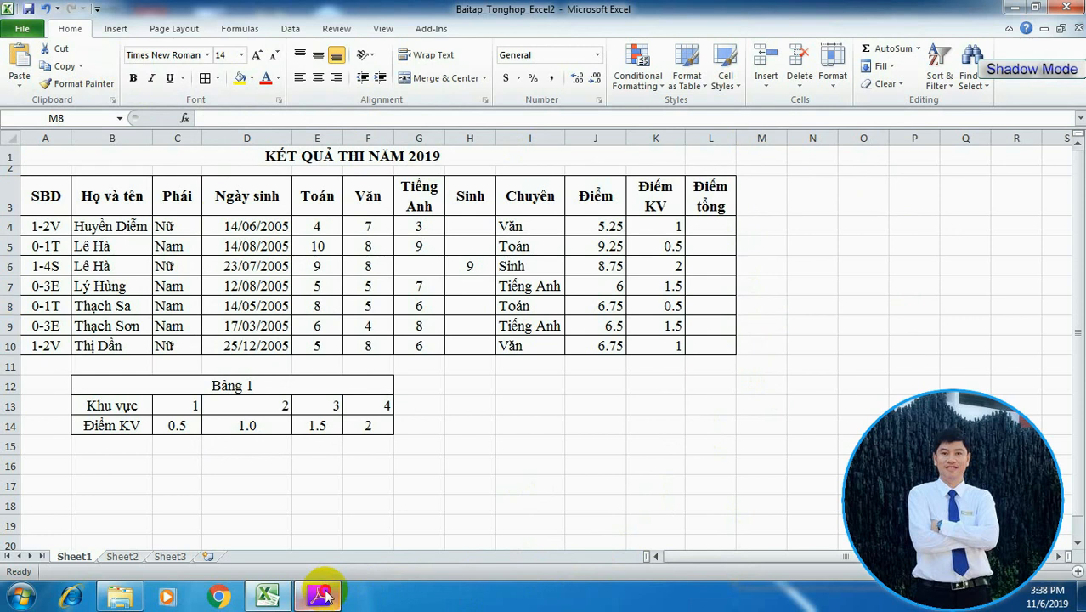
Read the Điểm tổng rule in De1.pdf in Adobe Reader, and begin an IF in L4 in Excel returning 10 when (J4+K4)>10
left_click(322, 595)
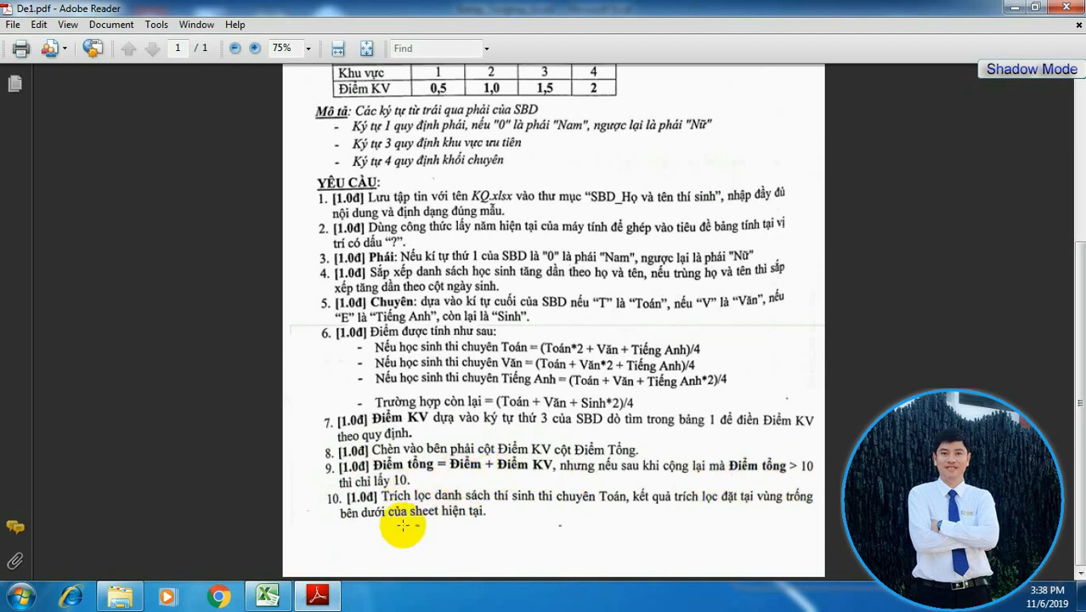
left_click(266, 598)
left_click(710, 226)
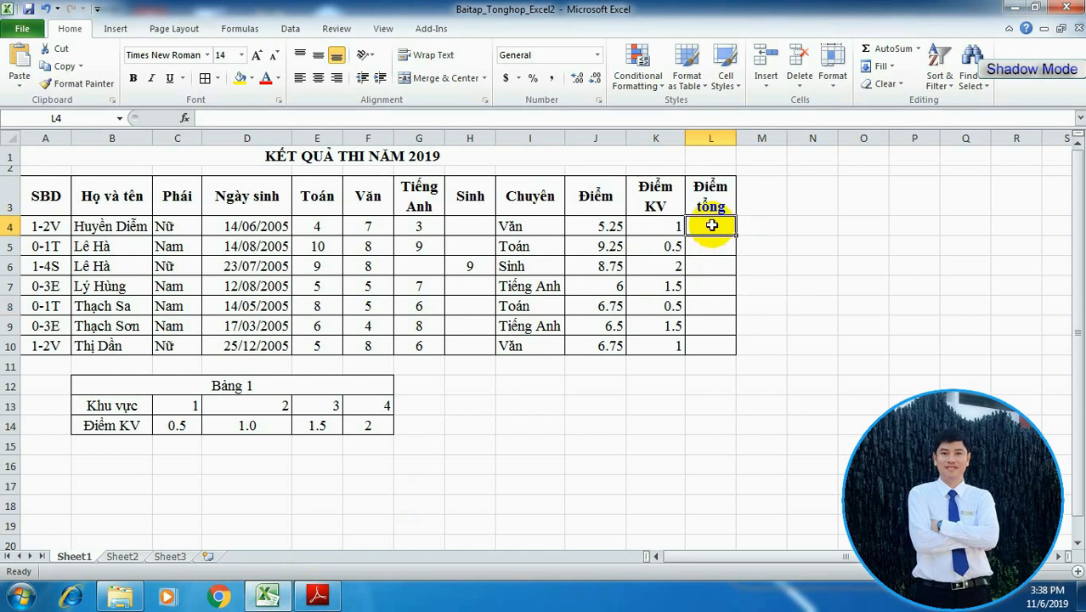
type("=if")
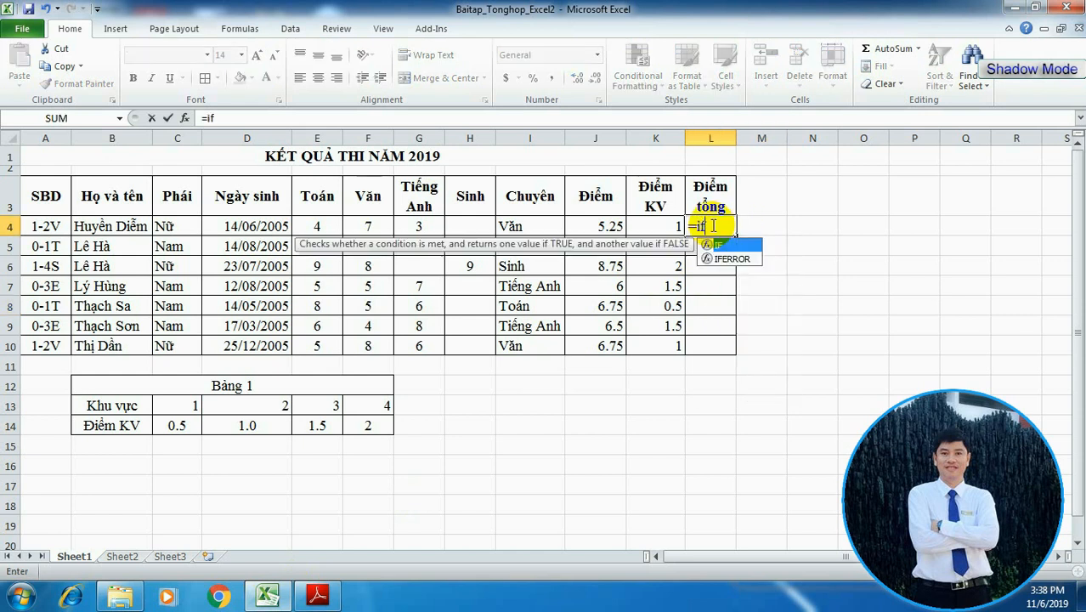
type("((")
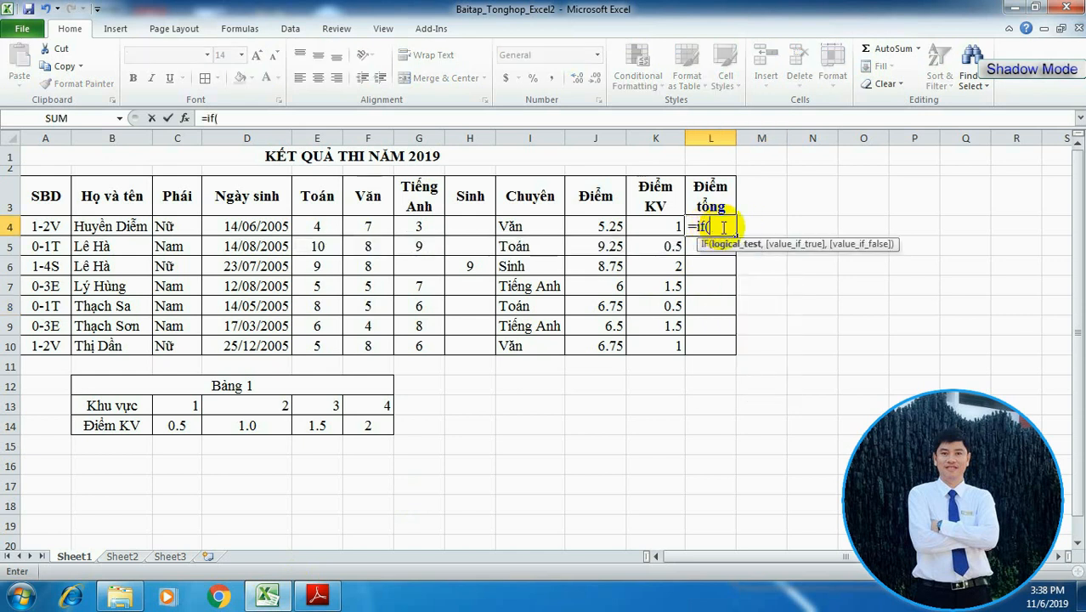
left_click(611, 225)
type("+")
left_click(644, 229)
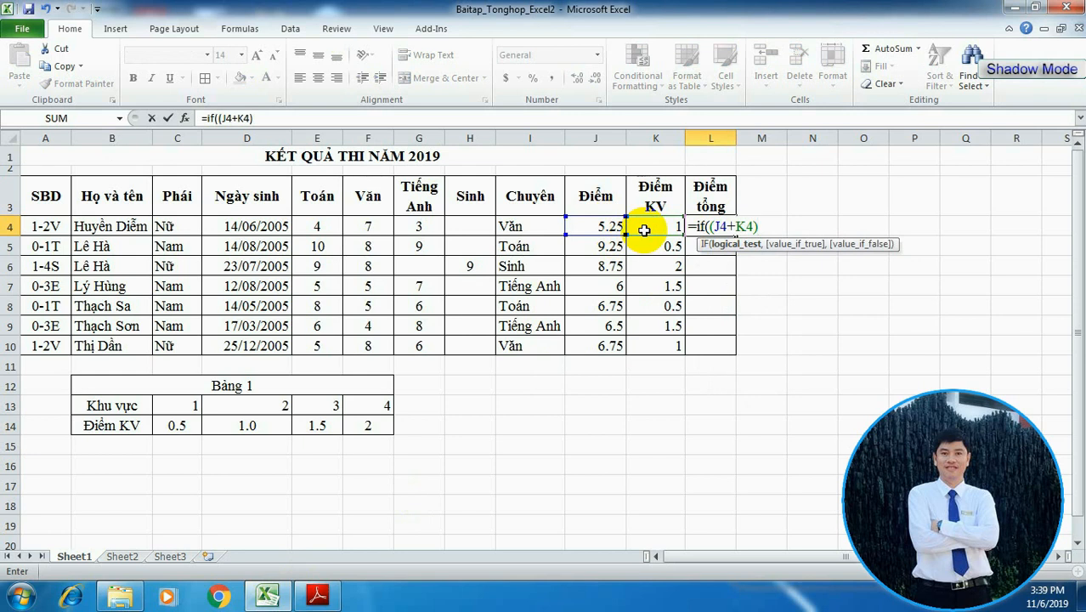
type(")>10,10,")
Add J4+K4 as the false result of the IF in L4, and close and enter the formula
left_click(604, 225)
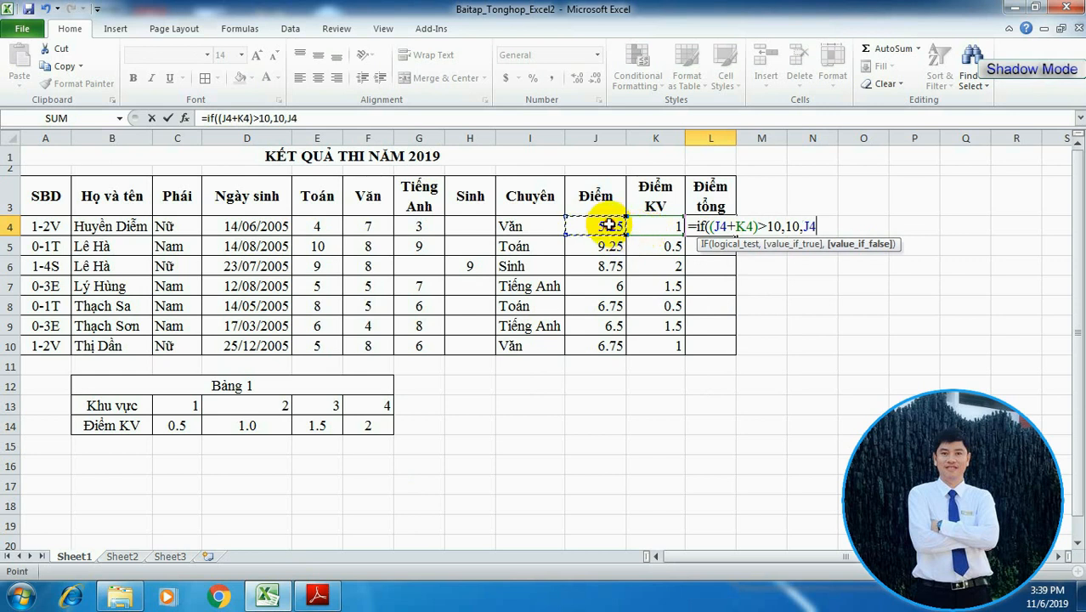
type("+")
left_click(646, 227)
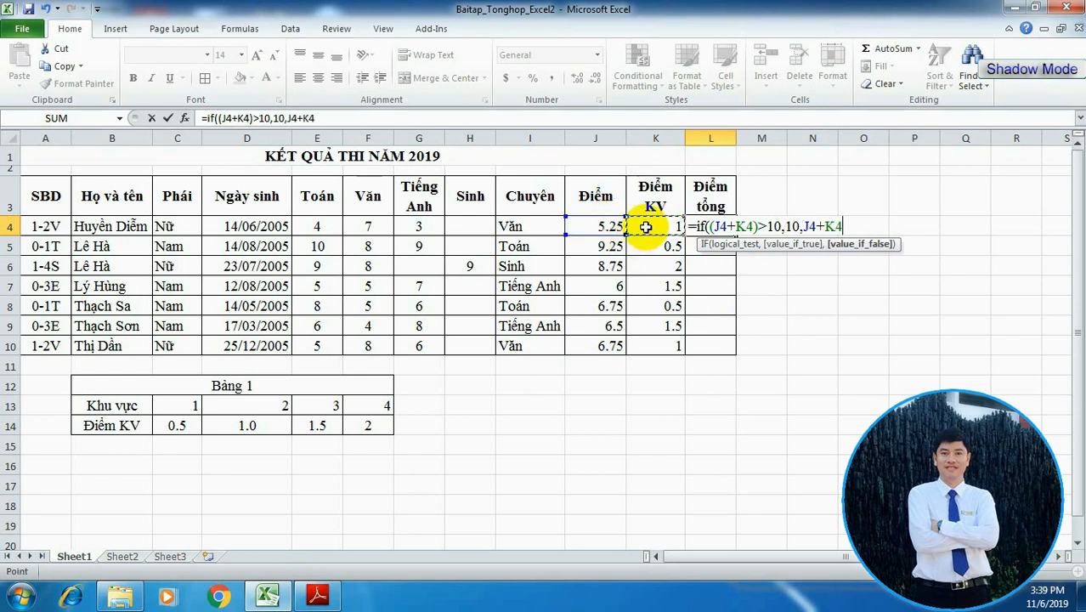
type(")")
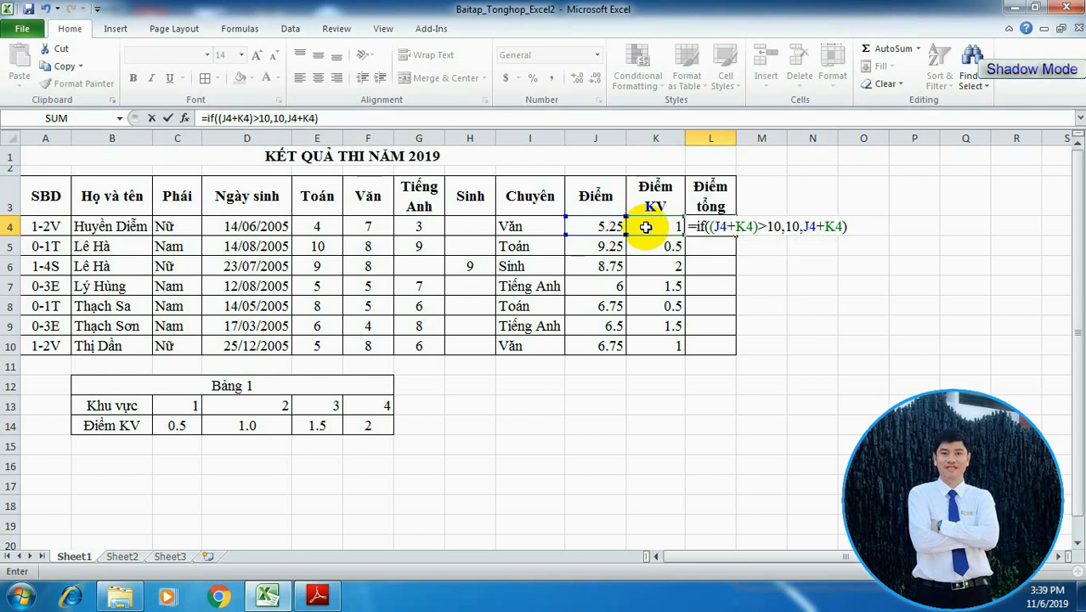
key("Return")
Fill the Điểm tổng formula from L4 down to L10, and check row 6's total against its Điểm and Điểm KV
left_click(715, 226)
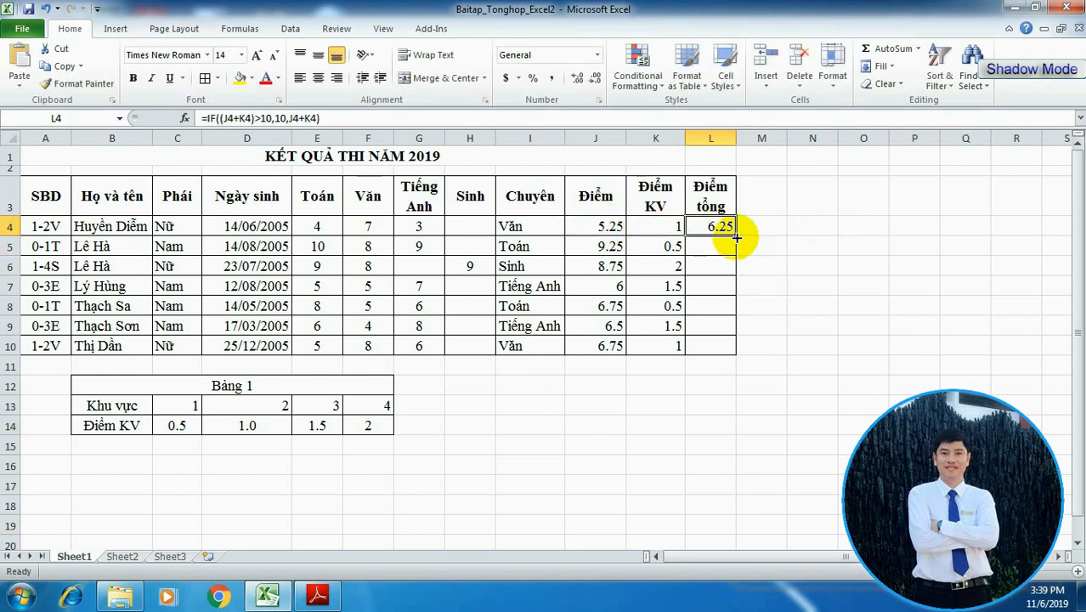
left_click_drag(736, 238, 722, 352)
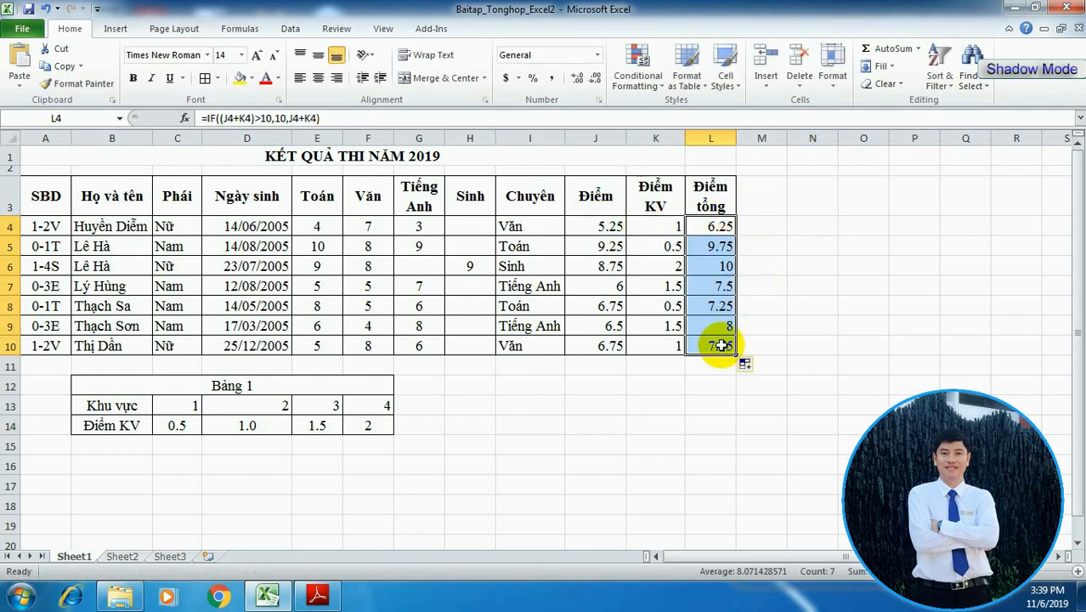
left_click(715, 350)
left_click(617, 268)
left_click(673, 269)
left_click(614, 268)
left_click(666, 269)
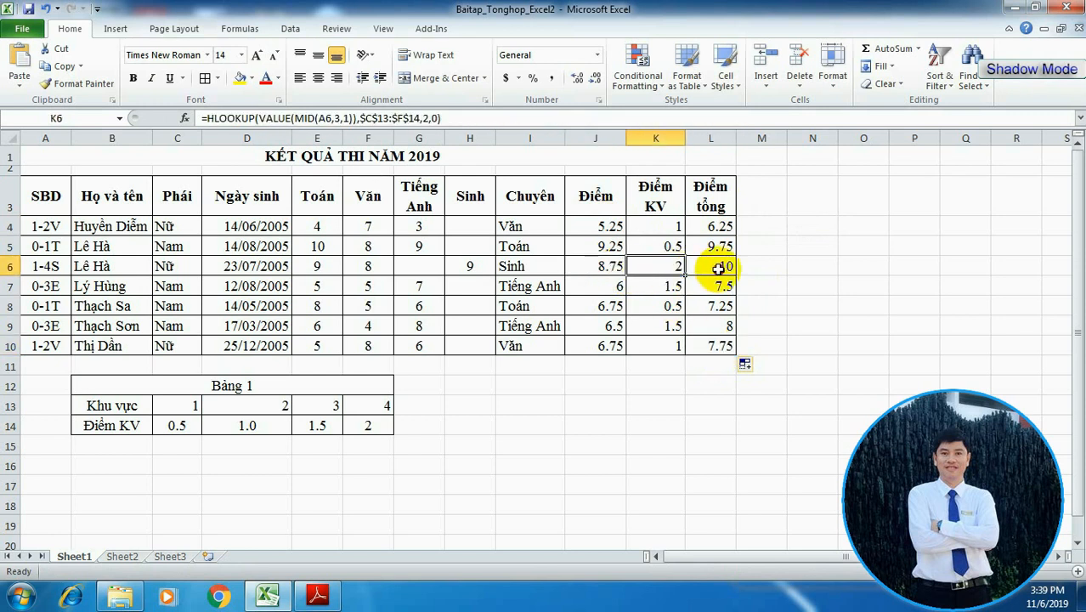
Check the Điểm tổng formulas in L6 and L10, and read requirement 10 of De1.pdf in Adobe Reader
left_click(722, 267)
left_click(712, 346)
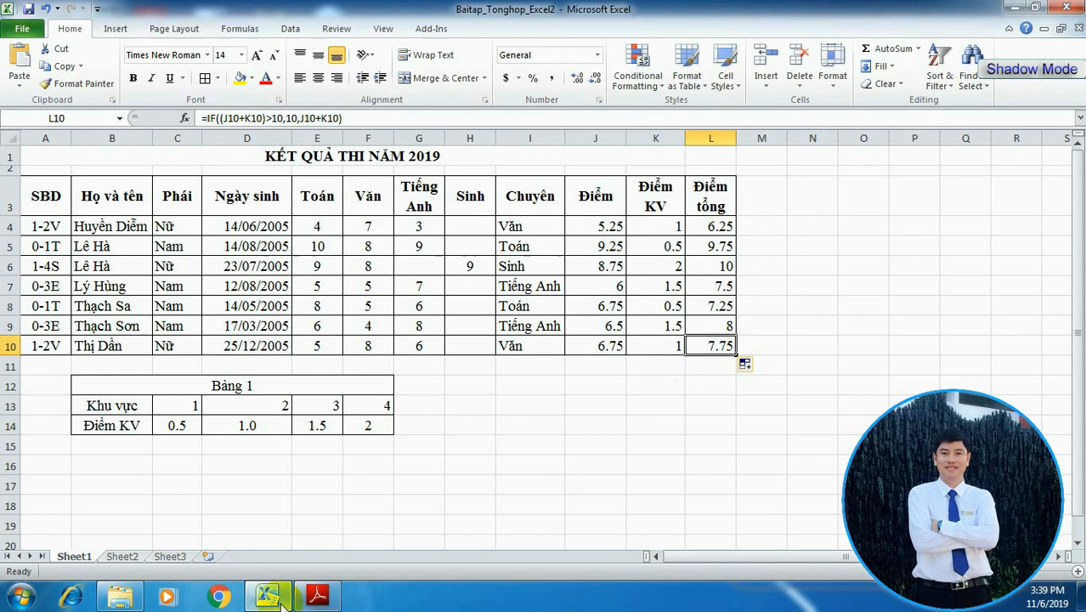
left_click(318, 595)
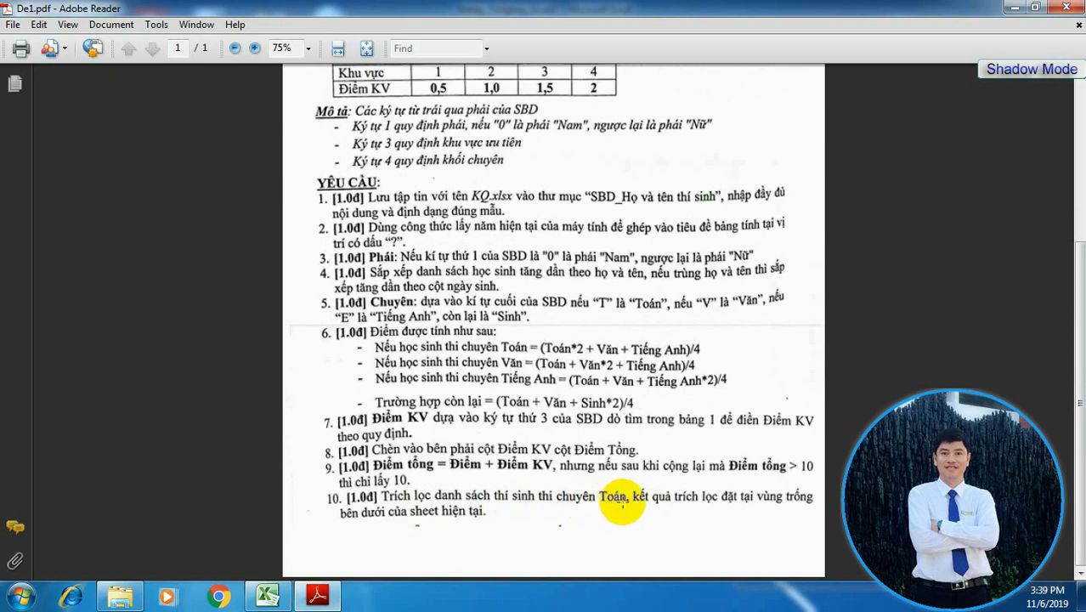
Back in Excel, copy the Chuyên heading from I3 and paste it into I15 as the filter criteria heading
left_click(267, 597)
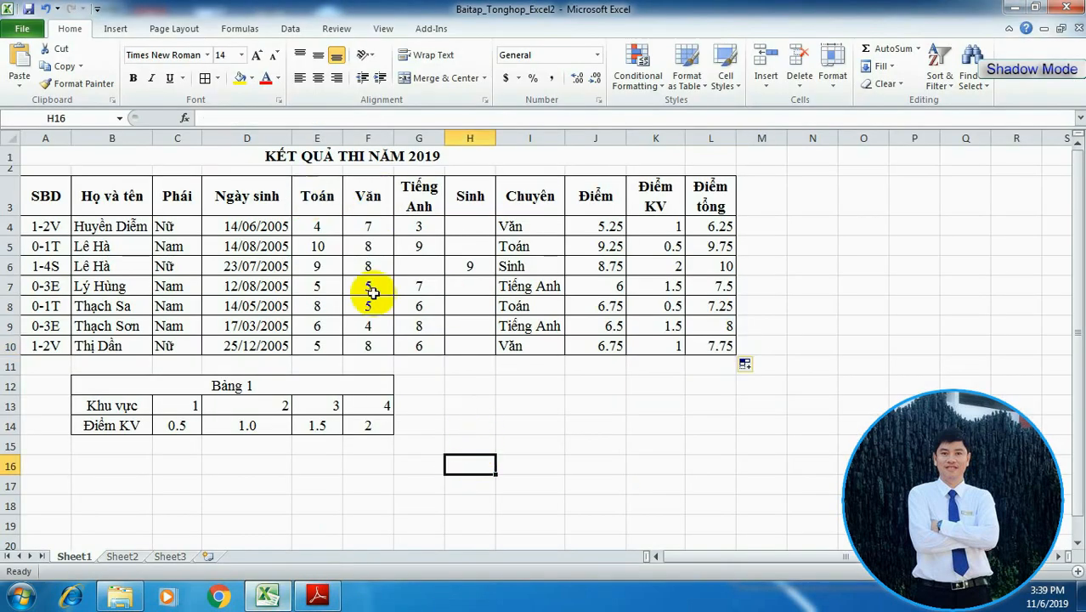
left_click(397, 468)
left_click(521, 465)
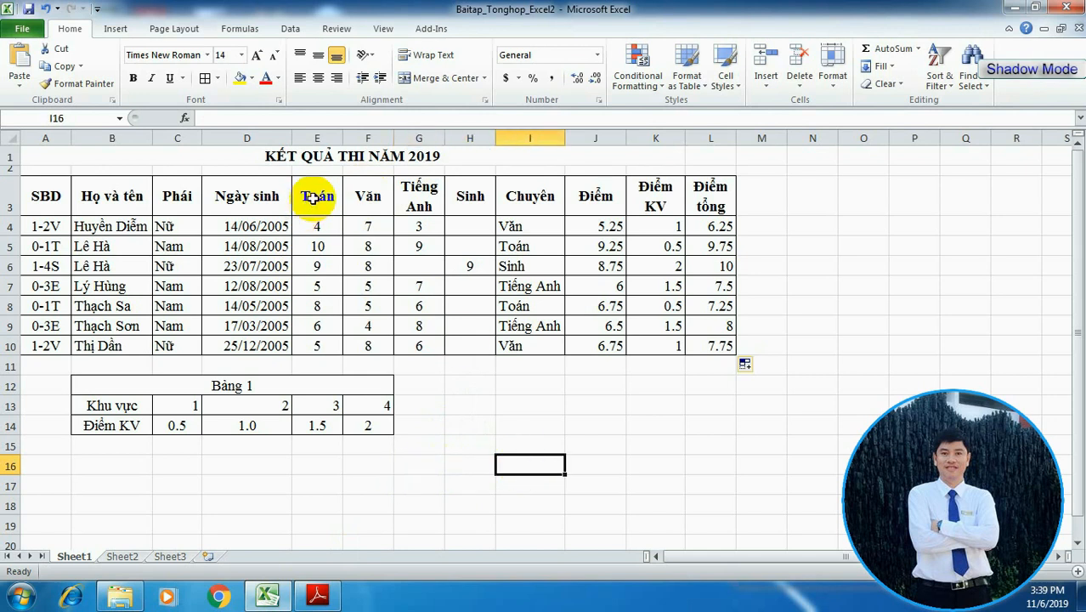
left_click(453, 463)
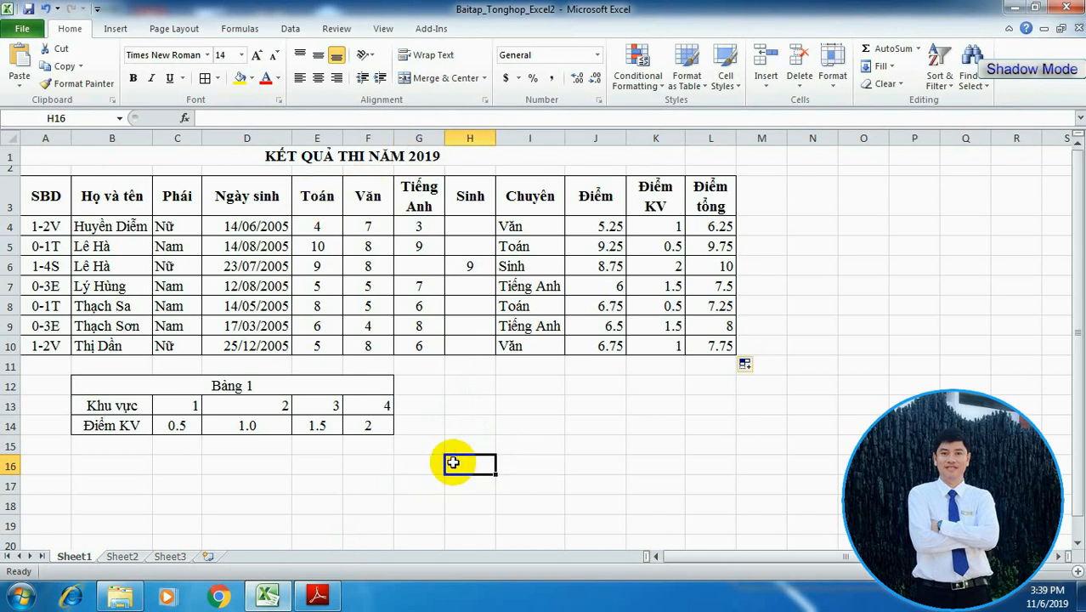
left_click(325, 197)
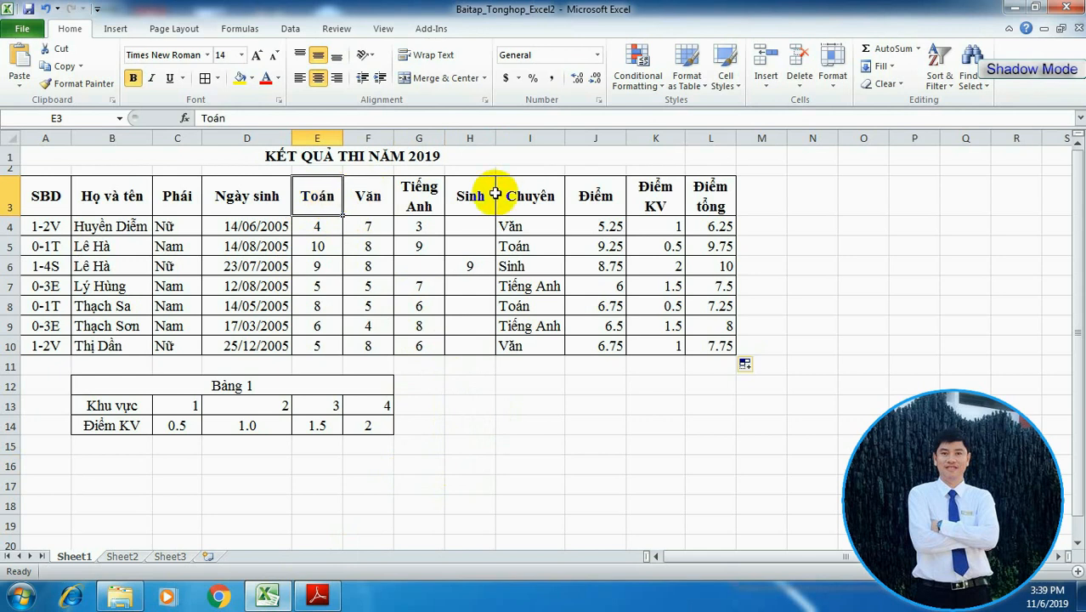
left_click(538, 199)
right_click(531, 199)
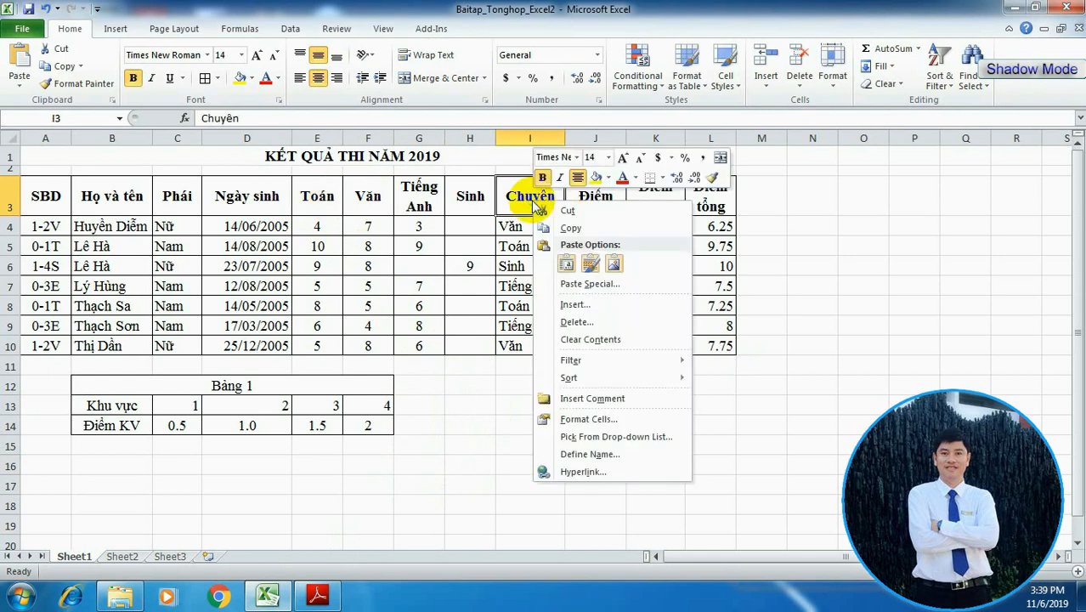
left_click(569, 228)
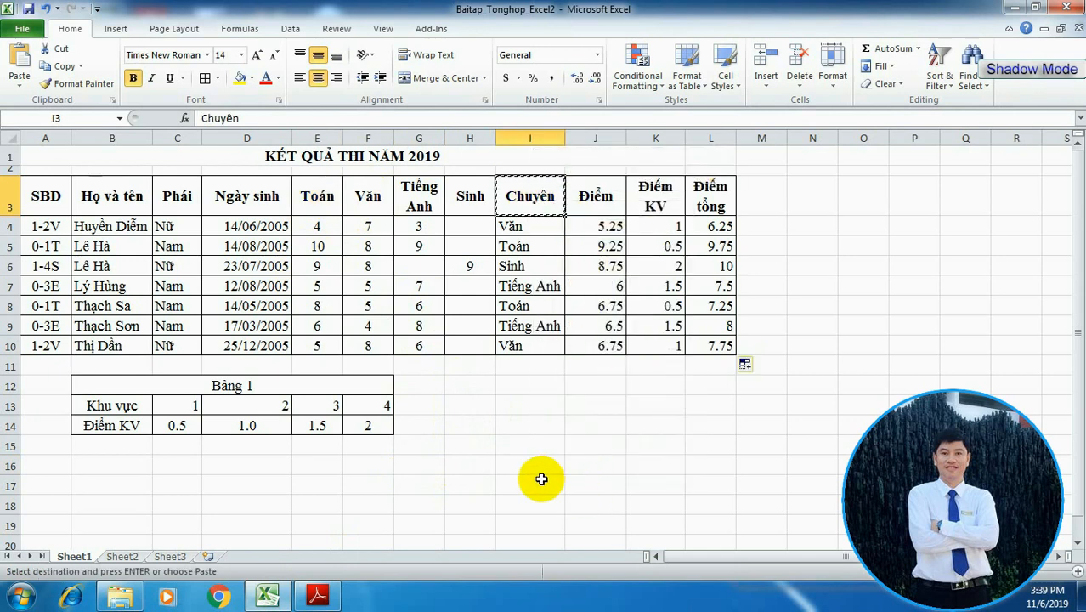
left_click(508, 440)
right_click(528, 451)
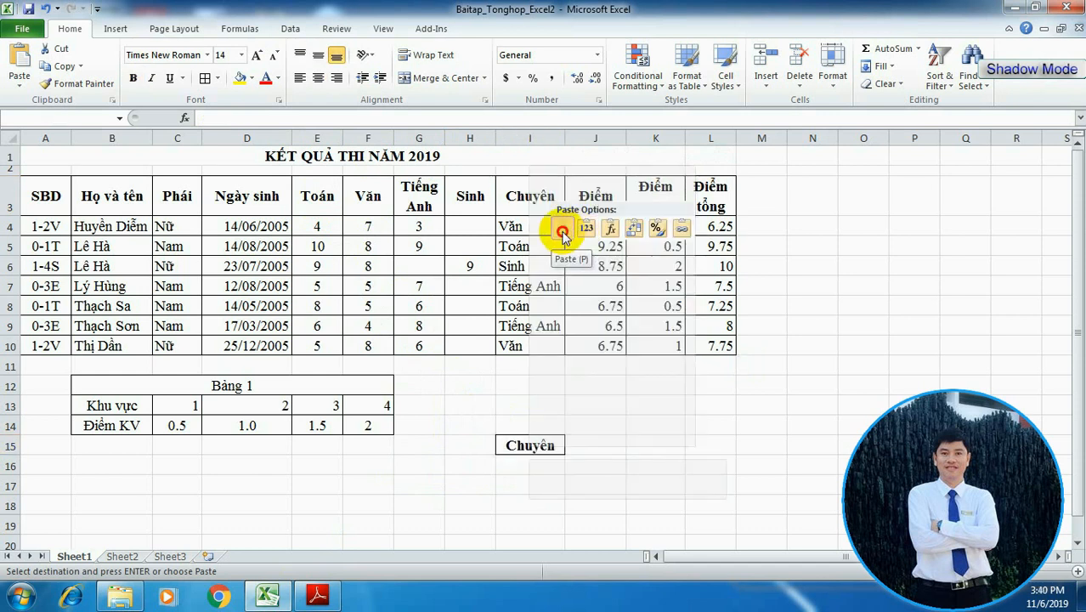
left_click(561, 228)
Enter Toán in I16 as the criterion under the copied Chuyên heading
left_click(528, 465)
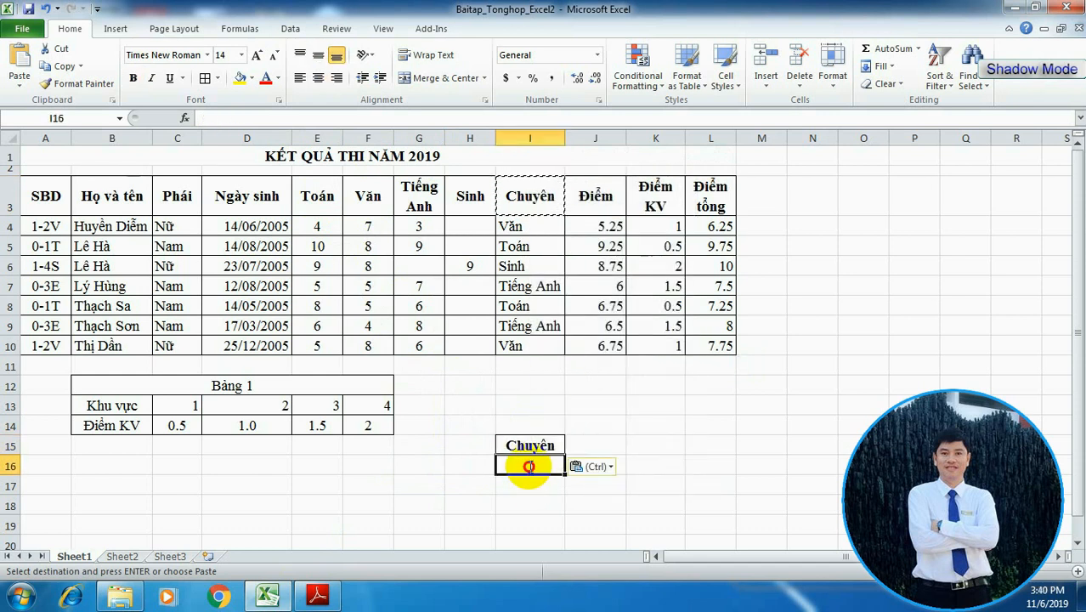
double_click(529, 466)
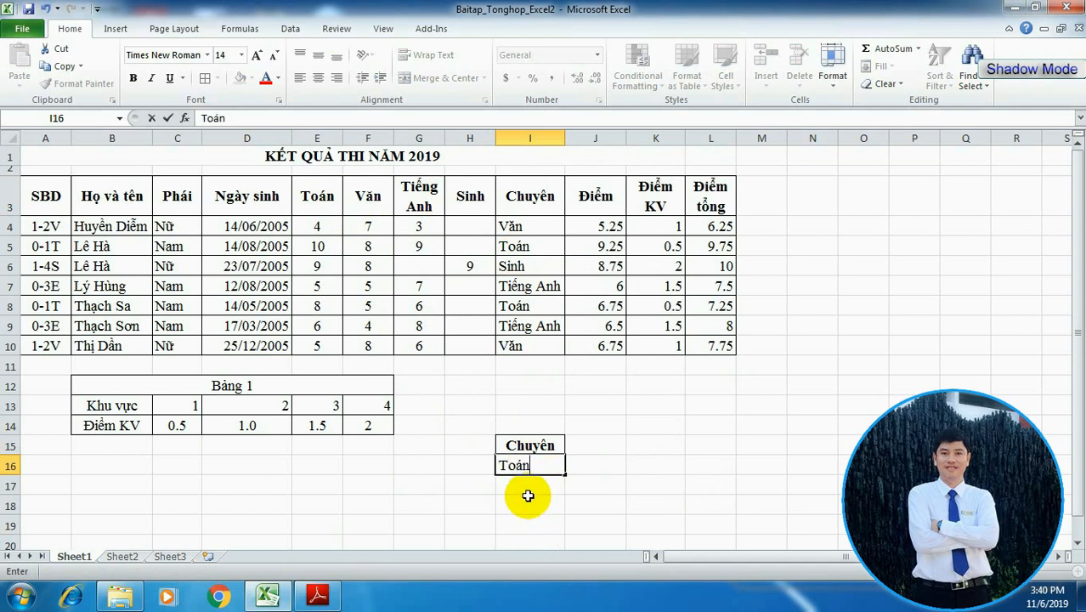
type("Toán")
left_click_drag(528, 445, 528, 465)
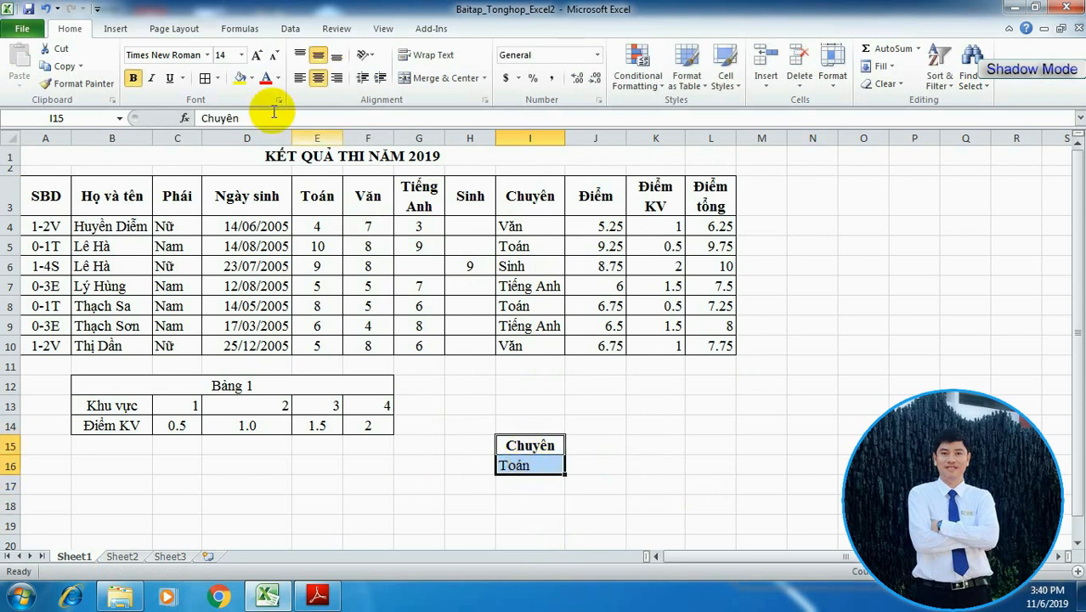
left_click(604, 481)
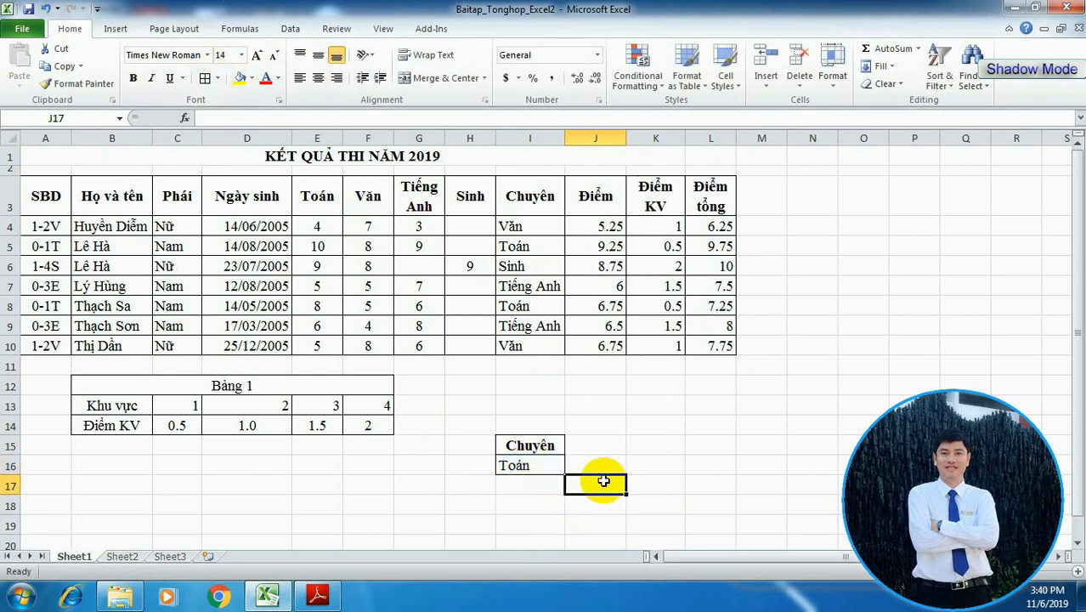
left_click_drag(529, 445, 528, 466)
left_click(605, 465)
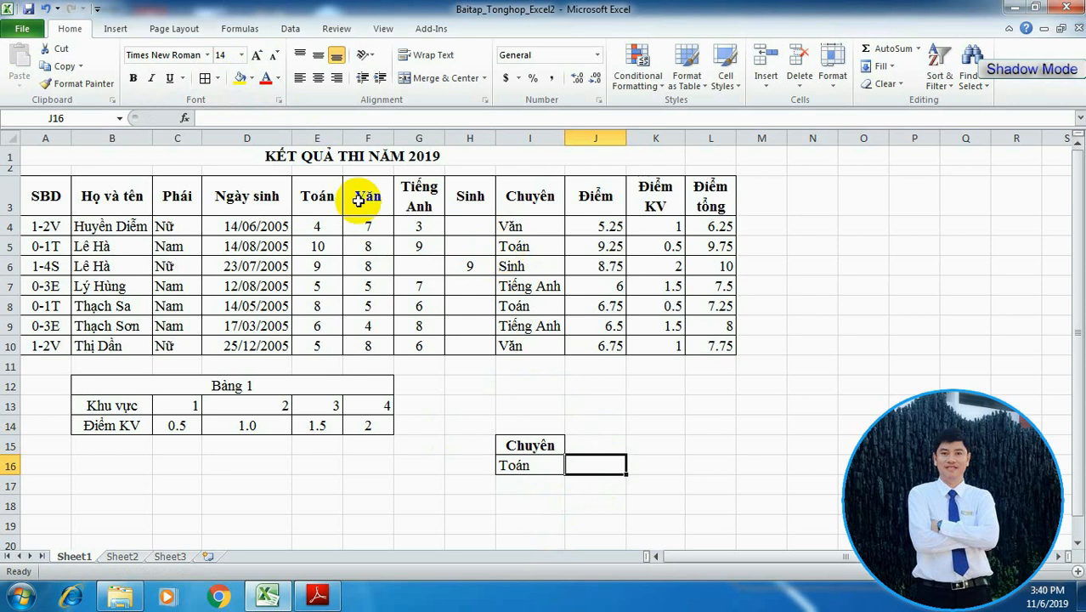
Start an Advanced Filter with list range A3:L10 and criteria range I15:I16
left_click(290, 28)
left_click(459, 82)
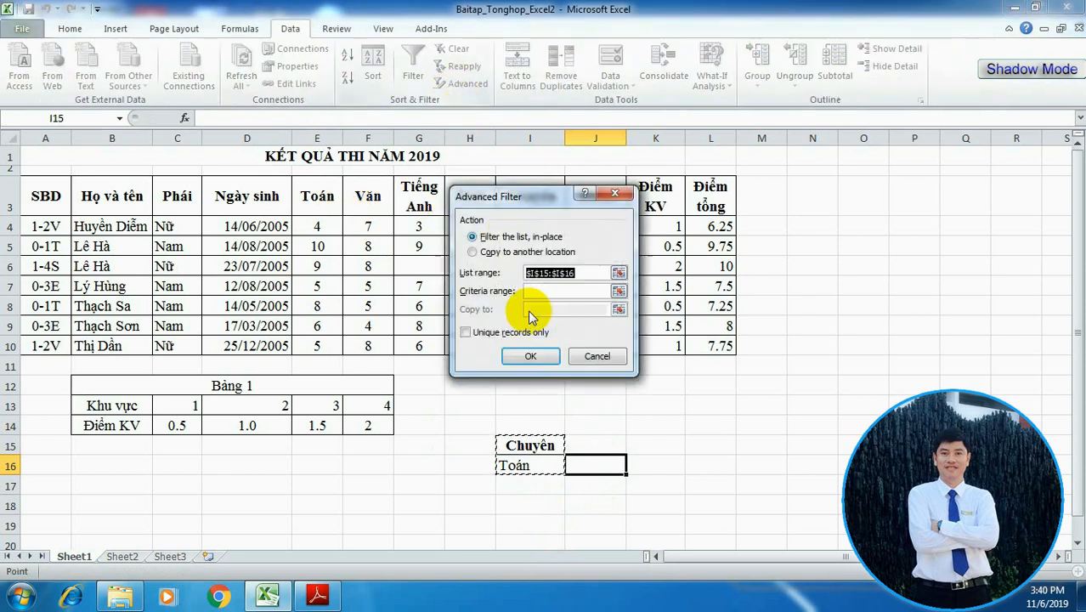
left_click(619, 273)
left_click_drag(45, 197, 702, 347)
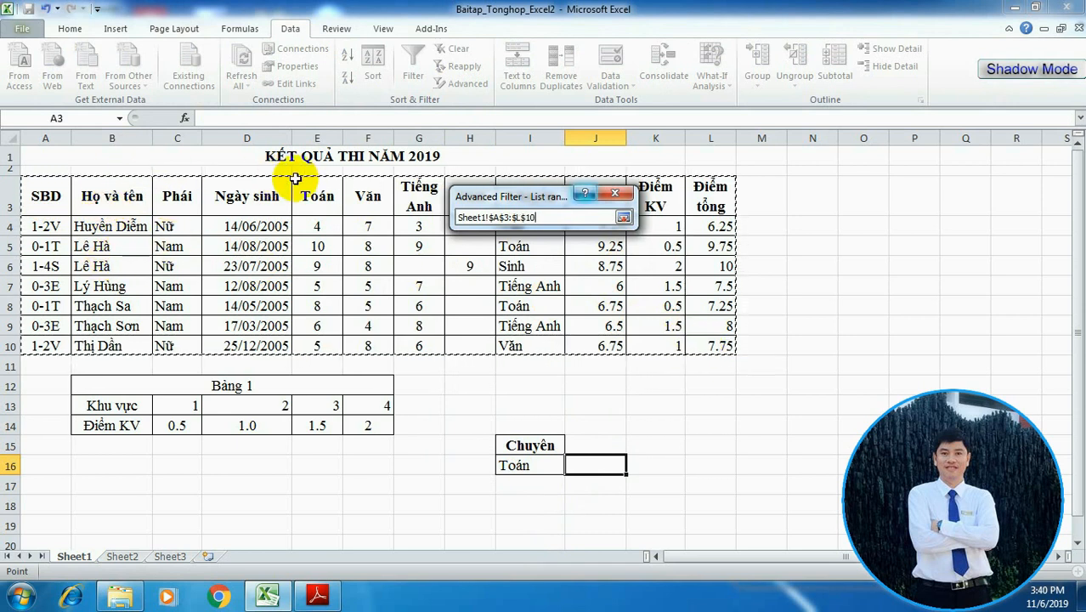
left_click(624, 218)
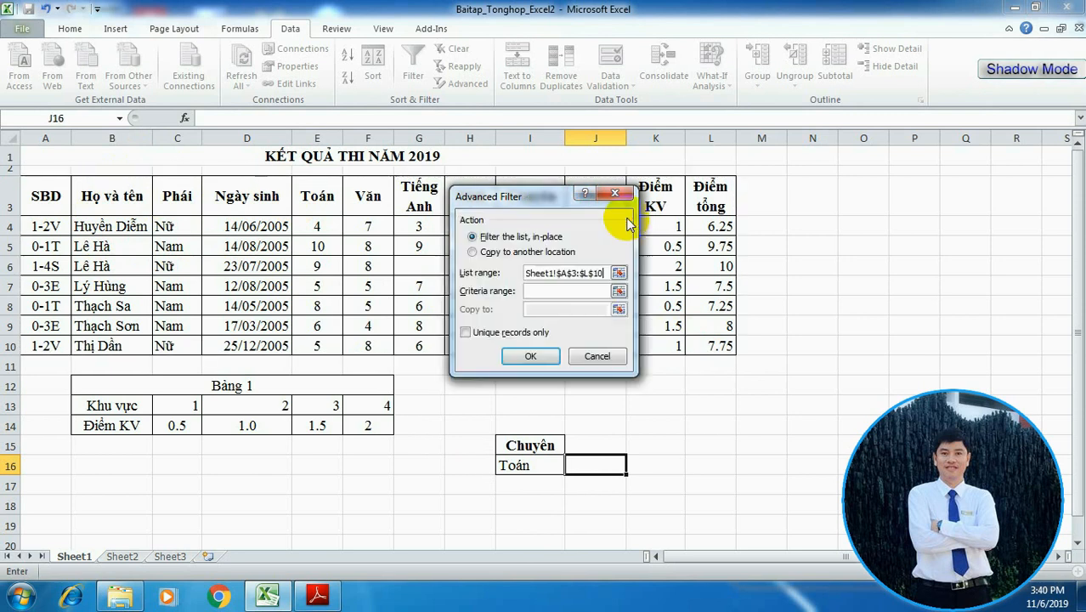
left_click(623, 291)
left_click_drag(530, 444, 535, 467)
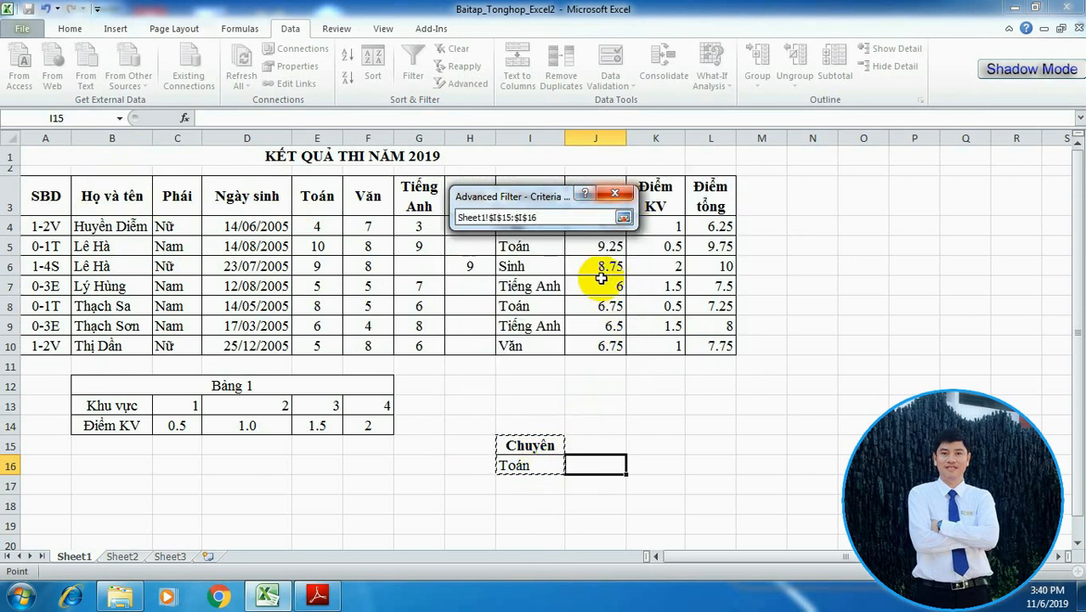
left_click(623, 217)
Set the Advanced Filter to copy to another location starting at A18, run it, and check the extracted list
left_click(472, 251)
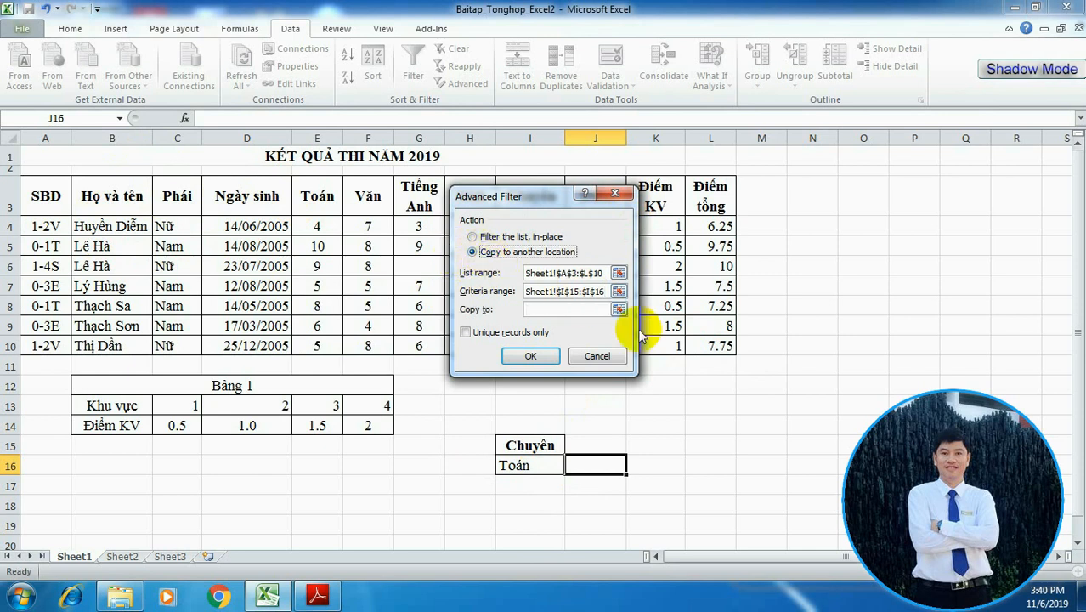
left_click(619, 308)
left_click(48, 504)
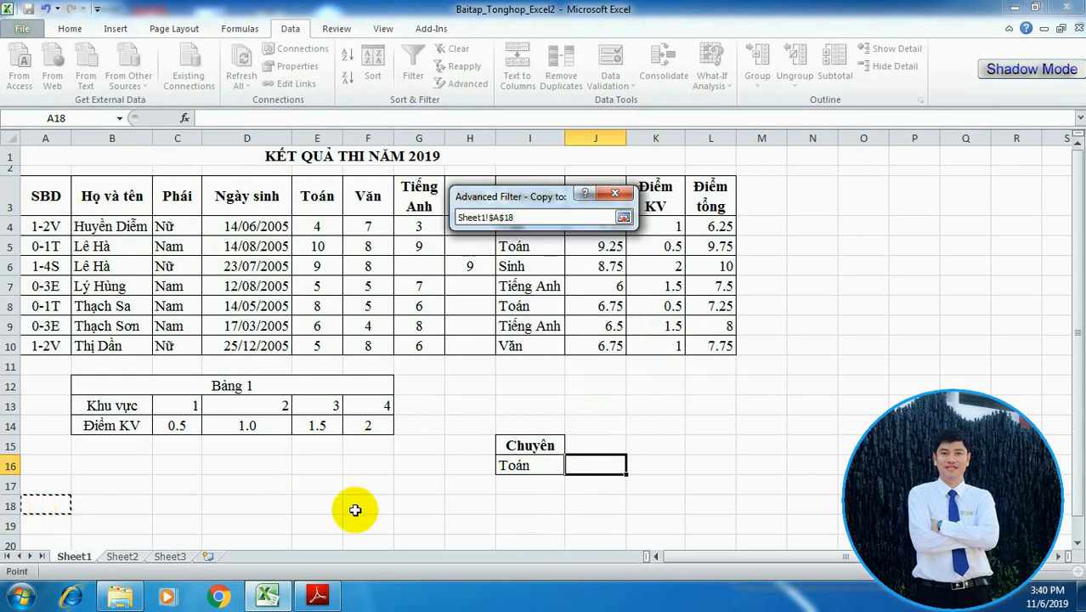
left_click(623, 217)
left_click(537, 357)
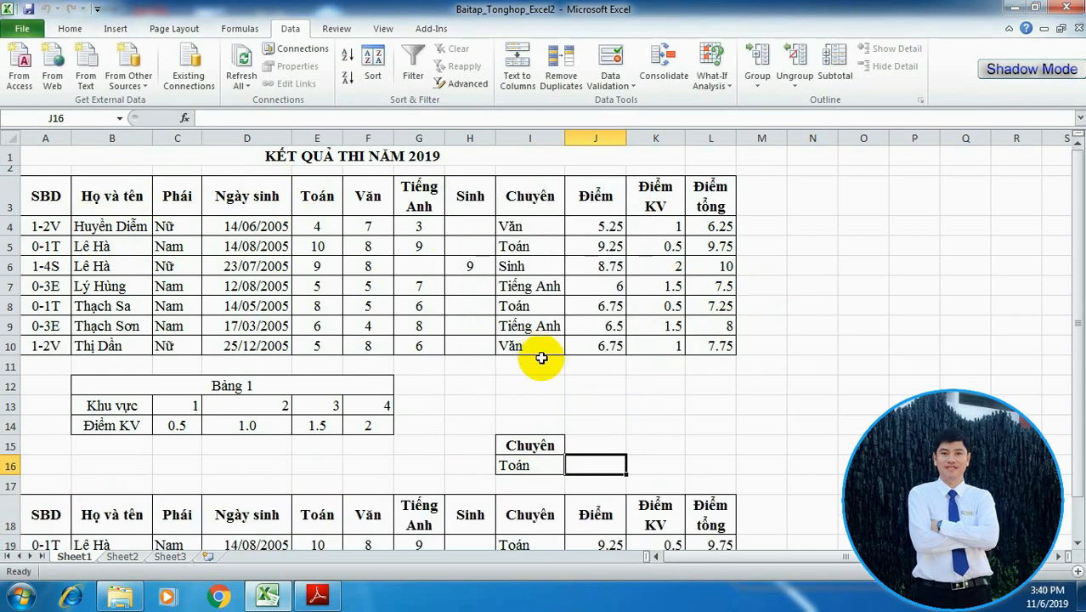
scroll(554, 441, "down", 3)
scroll(555, 441, "up", 3)
left_click_drag(517, 415, 523, 435)
left_click(612, 436)
Review the source tables and all ten requirements of De1.pdf in Adobe Reader
left_click(318, 595)
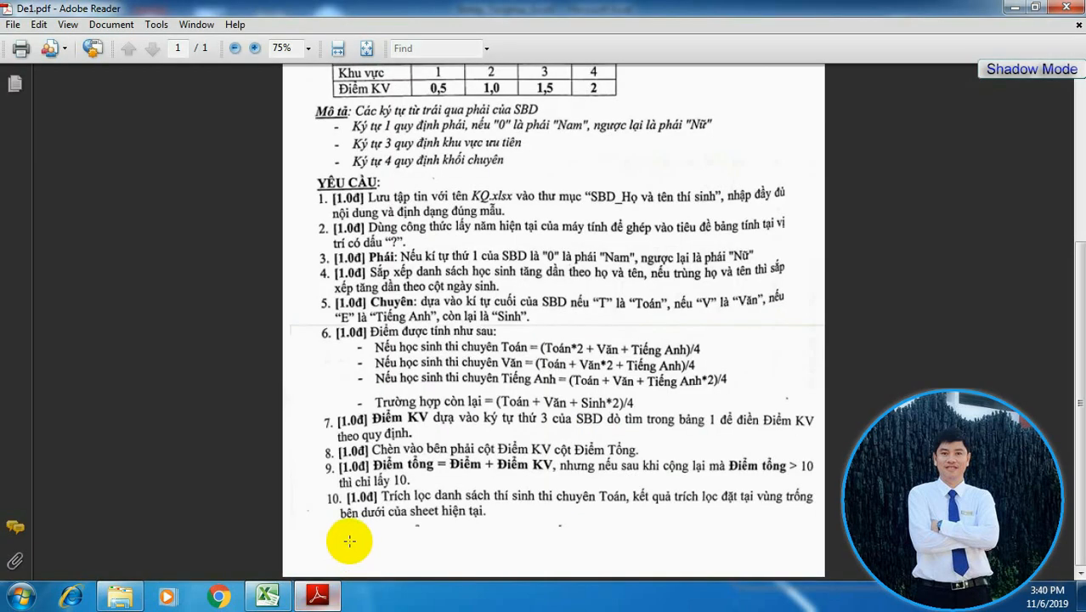
scroll(476, 505, "up", 2)
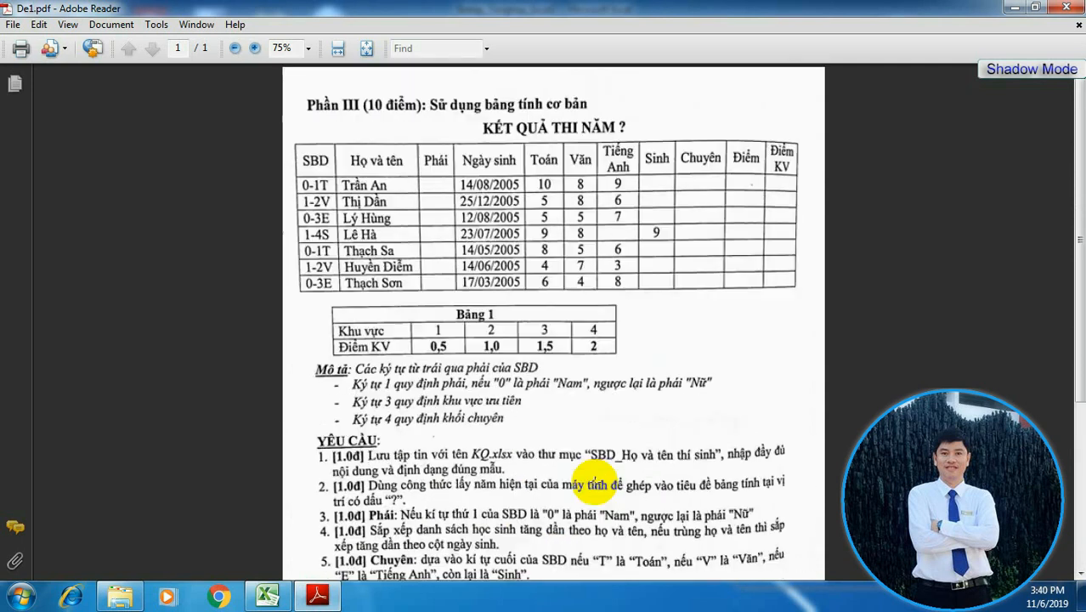
scroll(606, 446, "down", 3)
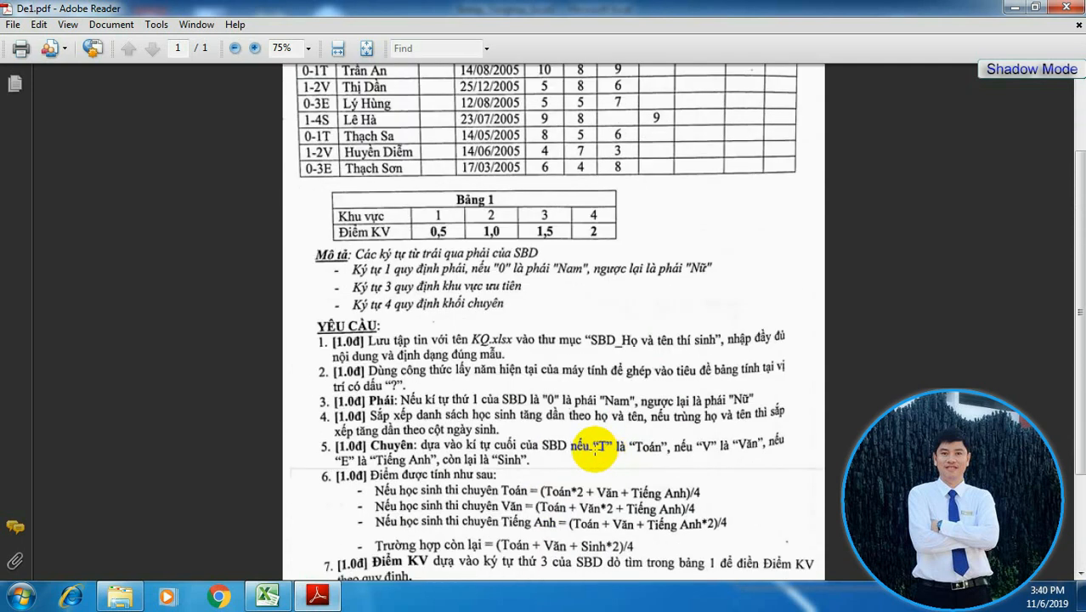
scroll(594, 454, "down", 4)
scroll(596, 452, "up", 5)
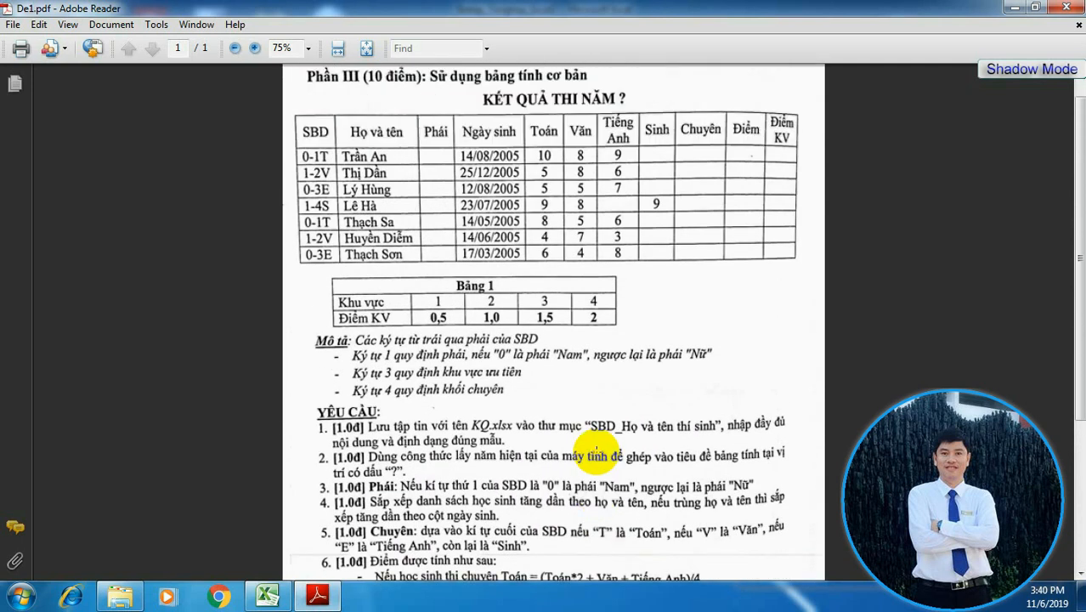
scroll(596, 450, "down", 3)
scroll(596, 450, "down", 2)
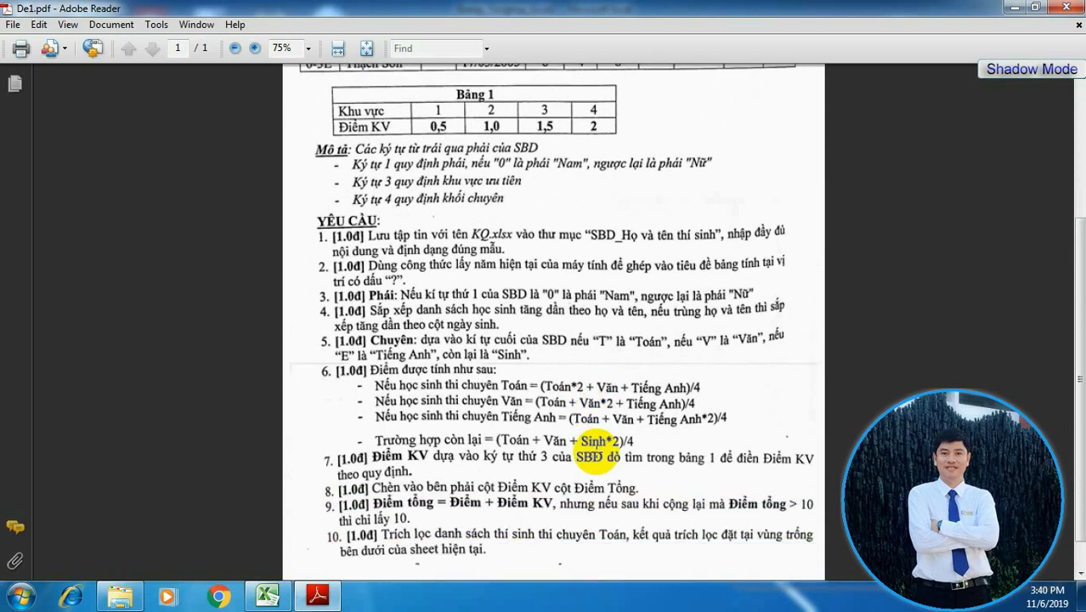
scroll(594, 450, "up", 2)
scroll(595, 451, "down", 2)
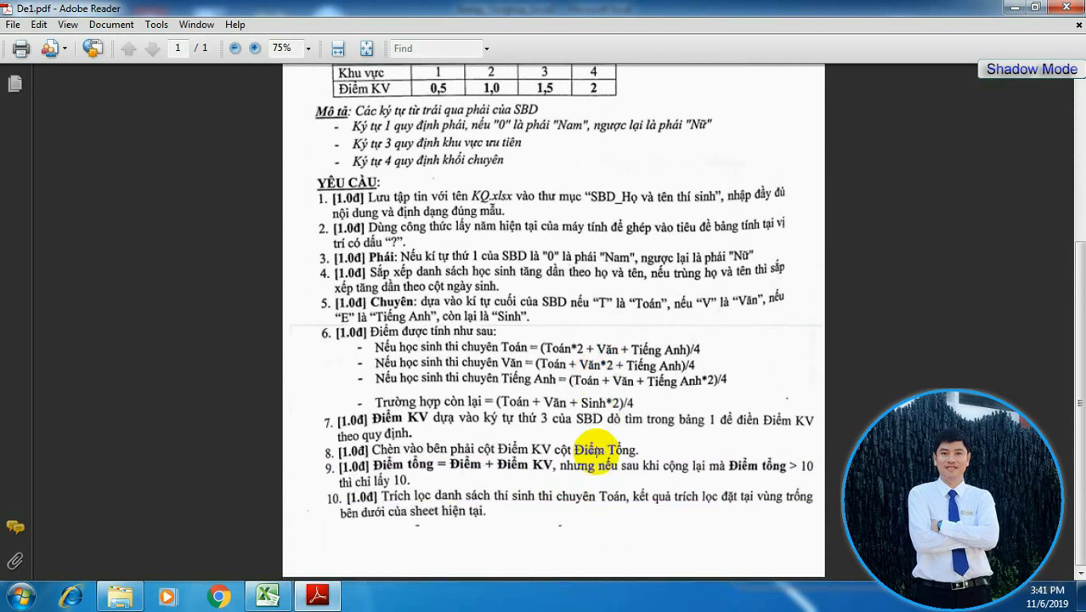
scroll(595, 451, "up", 1)
scroll(599, 452, "down", 2)
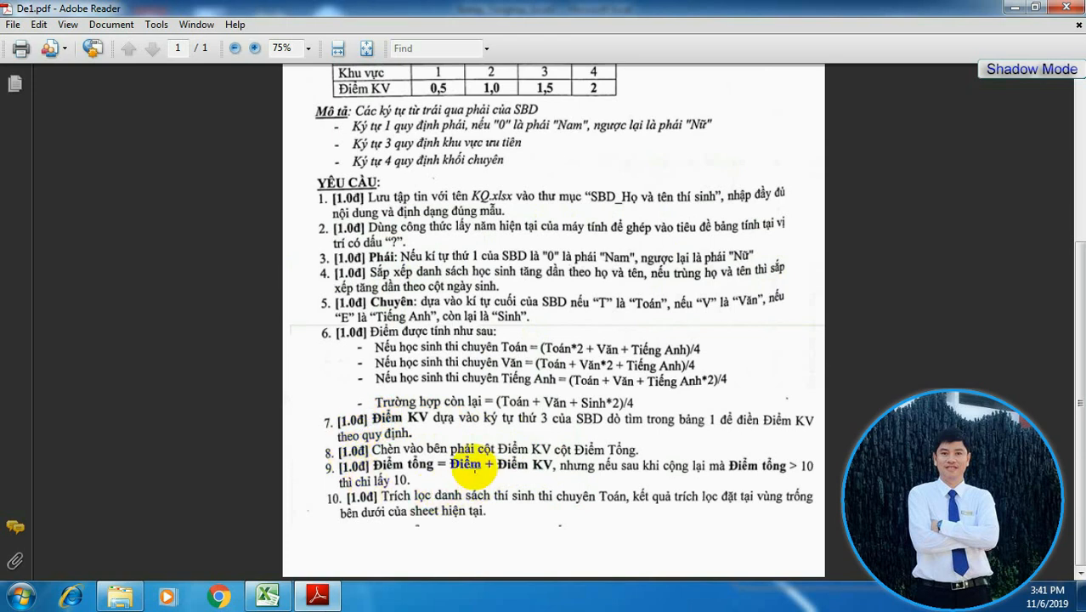
scroll(472, 458, "up", 5)
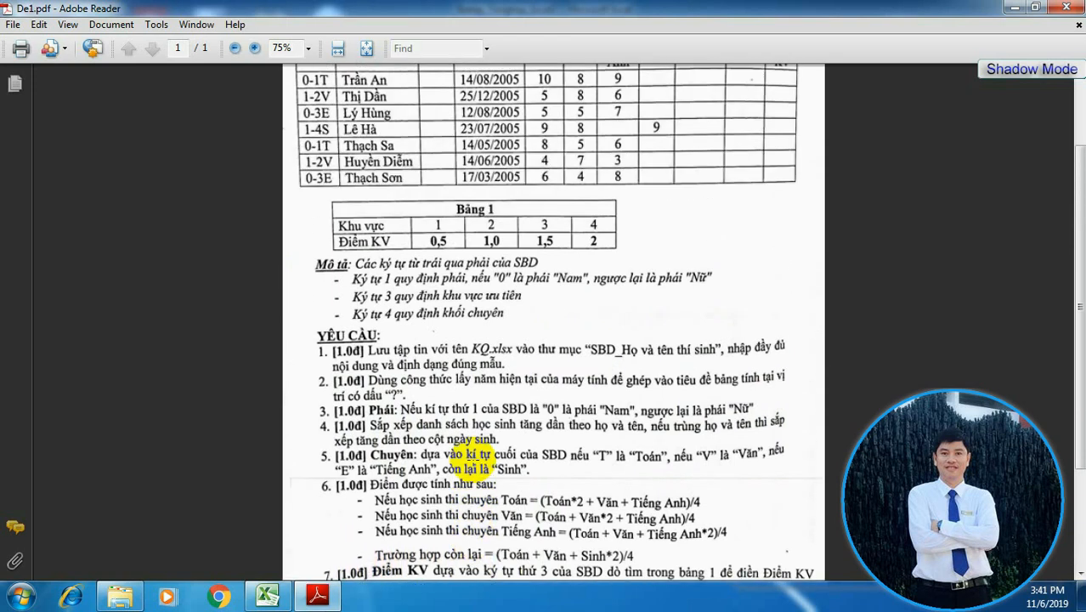
scroll(472, 459, "up", 2)
scroll(471, 459, "down", 2)
scroll(476, 476, "up", 2)
scroll(480, 488, "down", 7)
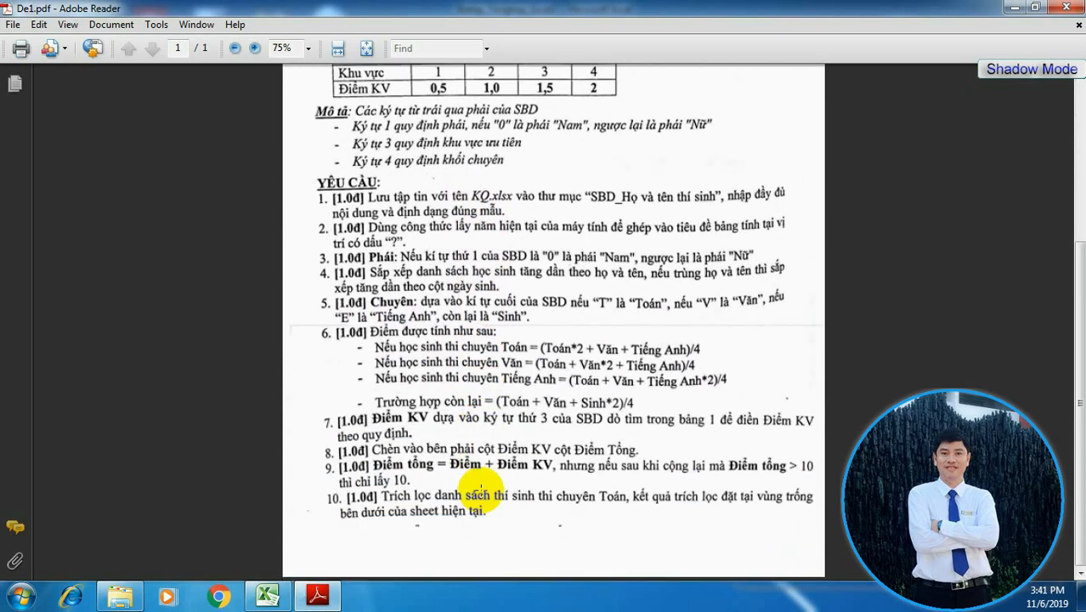